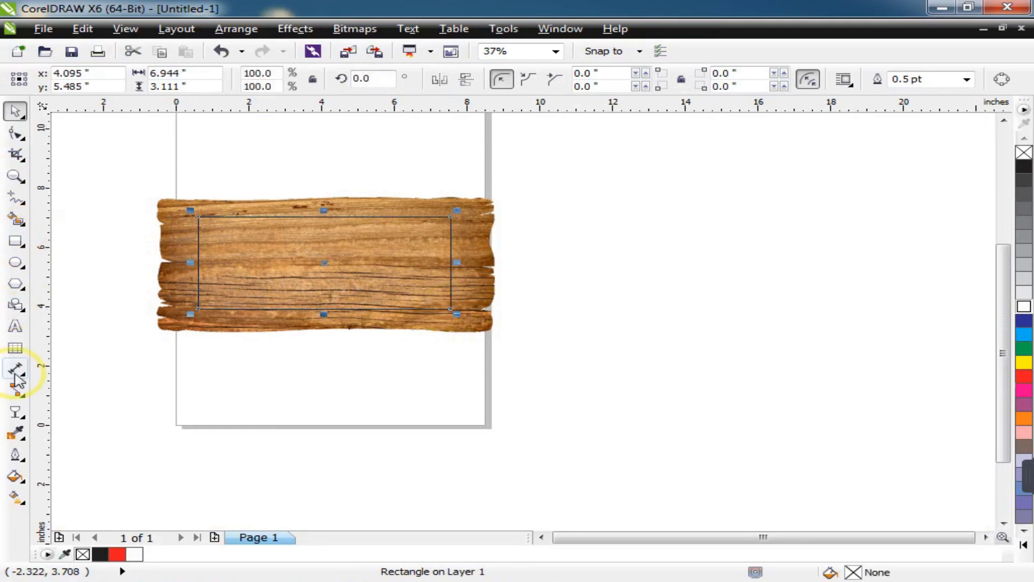
Step: Add the artistic text "CorelDRAW" on the page below the wooden board
{"action": "left_click", "coordinate": [13, 327]}
{"action": "left_click", "coordinate": [206, 376]}
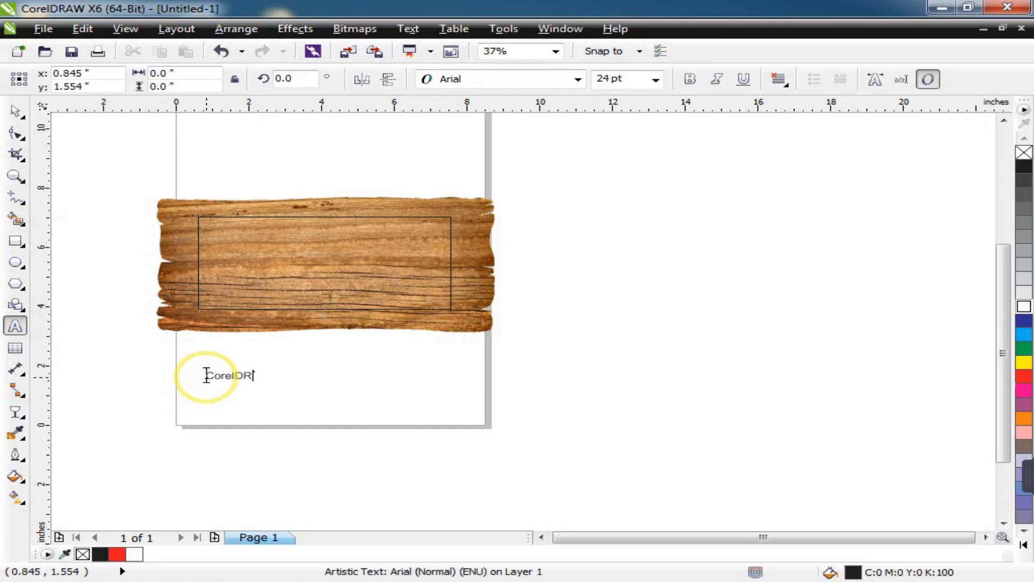
{"action": "scroll", "coordinate": [213, 376], "scroll_direction": "up", "scroll_amount": 1}
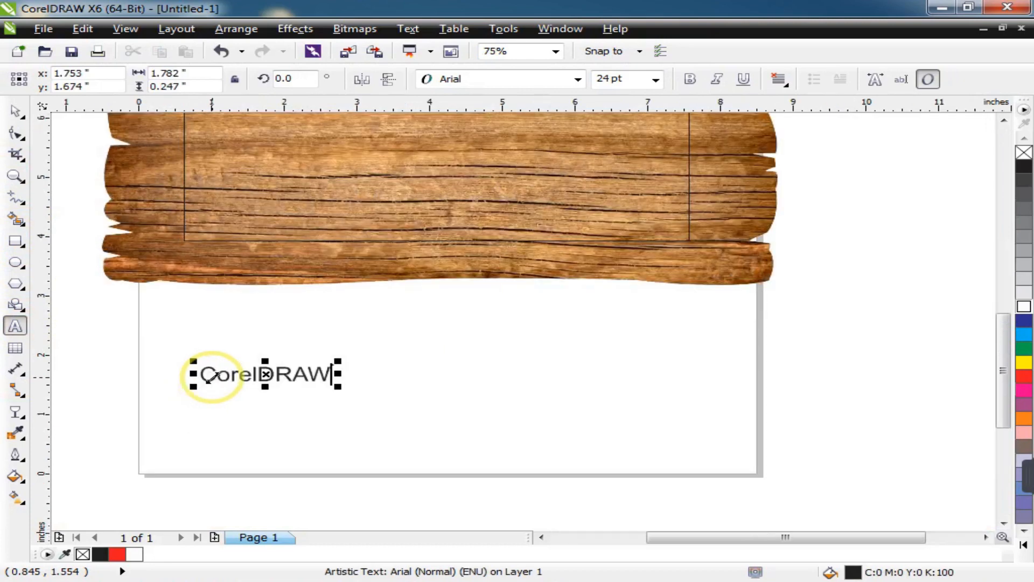
Step: Set the font of the CorelDRAW text to Impact
{"action": "double_click", "coordinate": [328, 374]}
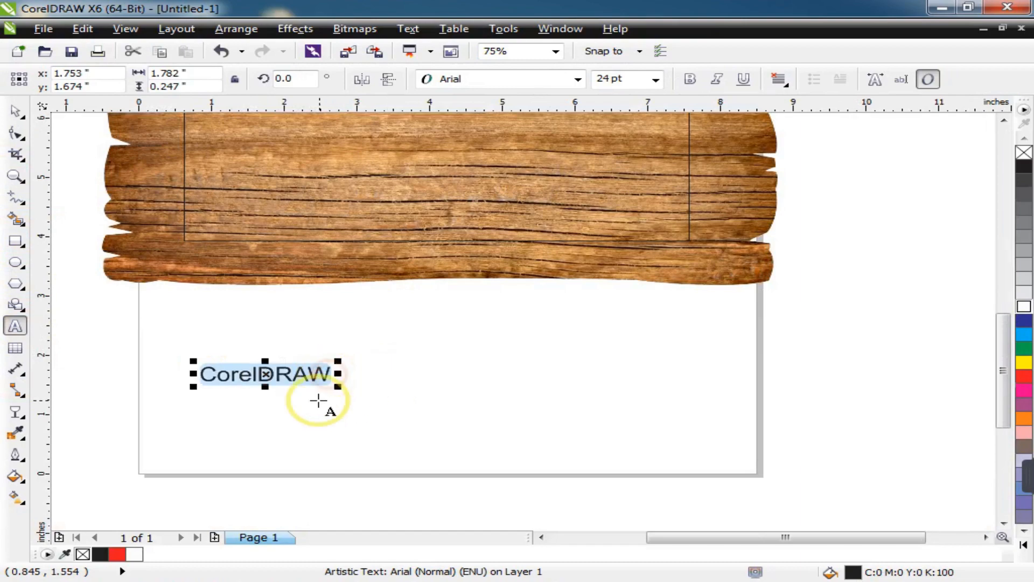
{"action": "left_click", "coordinate": [577, 78]}
{"action": "left_click", "coordinate": [531, 125]}
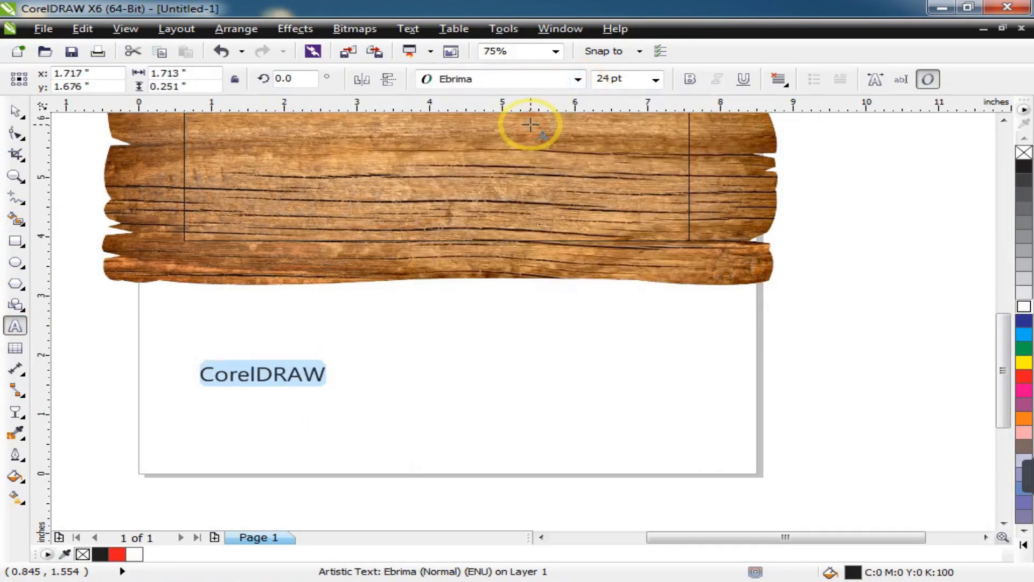
{"action": "left_click", "coordinate": [577, 79]}
{"action": "left_click", "coordinate": [512, 132]}
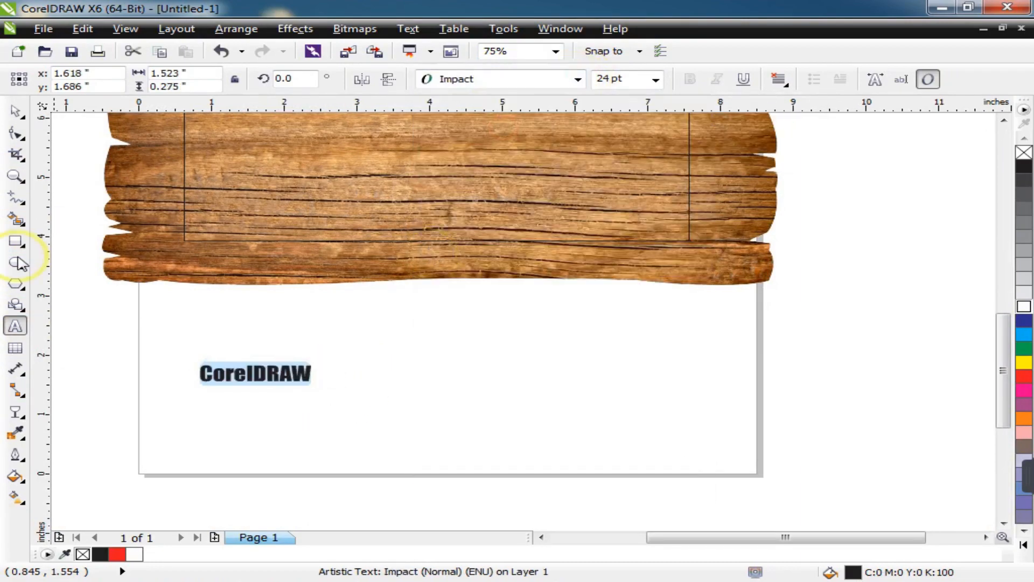
Step: Enlarge the CorelDRAW text proportionally to about 6.1 inches wide and convert it to curves
{"action": "left_click", "coordinate": [15, 111]}
{"action": "left_click_drag", "start_coordinate": [318, 362], "coordinate": [683, 307]}
{"action": "scroll", "coordinate": [227, 366], "scroll_direction": "down", "scroll_amount": 4}
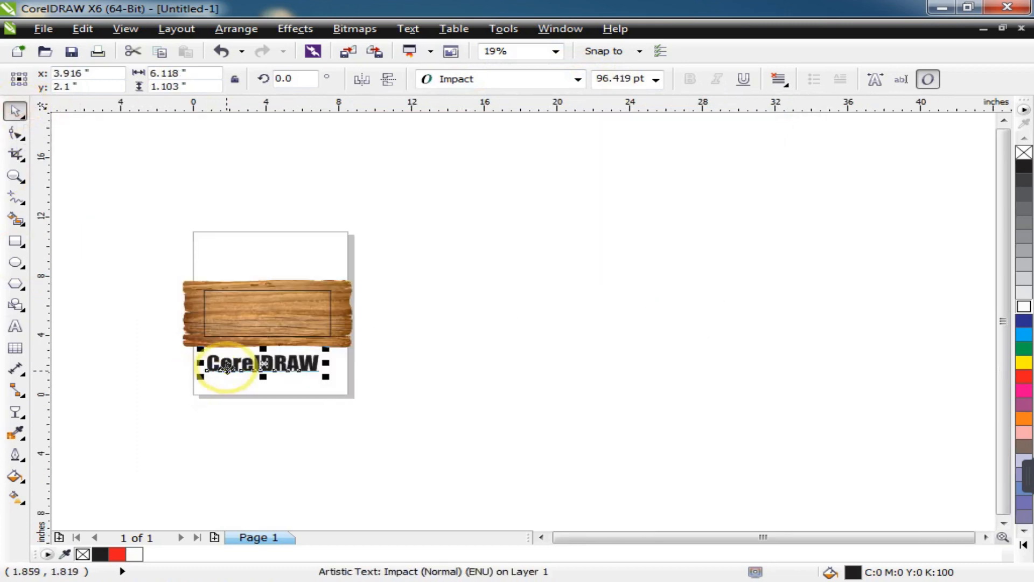
{"action": "key", "text": "ctrl+q"}
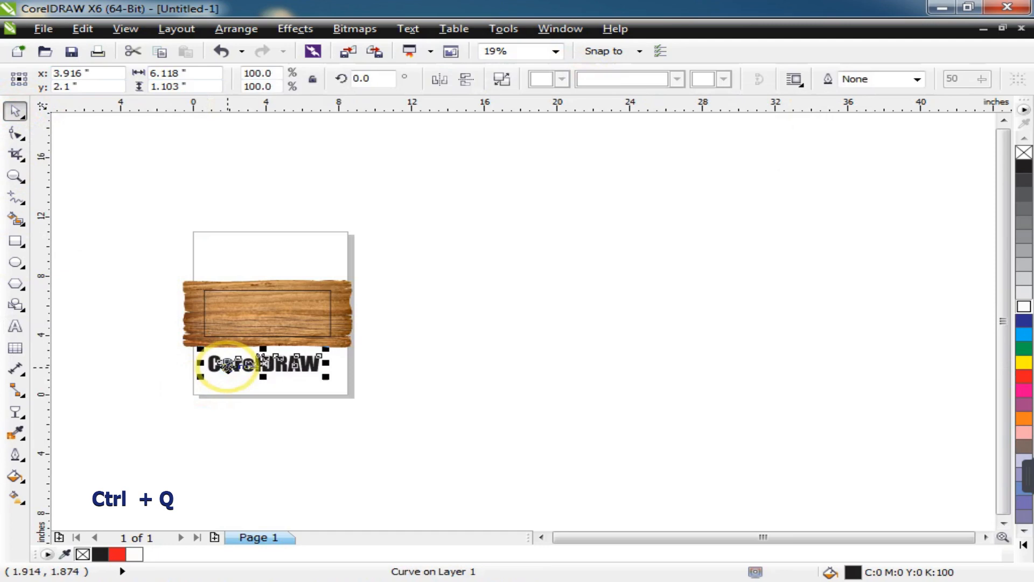
Step: Move the CorelDRAW lettering onto the wooden board, centred inside the unfilled rectangle at X 4.095, Y 5.485 inches
{"action": "left_click", "coordinate": [13, 178]}
{"action": "left_click_drag", "start_coordinate": [154, 251], "coordinate": [397, 369]}
{"action": "key", "text": "space"}
{"action": "left_click_drag", "start_coordinate": [317, 415], "coordinate": [324, 294]}
Step: Trim the rectangle on the wooden board with the CorelDRAW lettering and deselect the objects
{"action": "key", "text": "z"}
{"action": "left_click_drag", "start_coordinate": [123, 192], "coordinate": [625, 358]}
{"action": "key", "text": "space"}
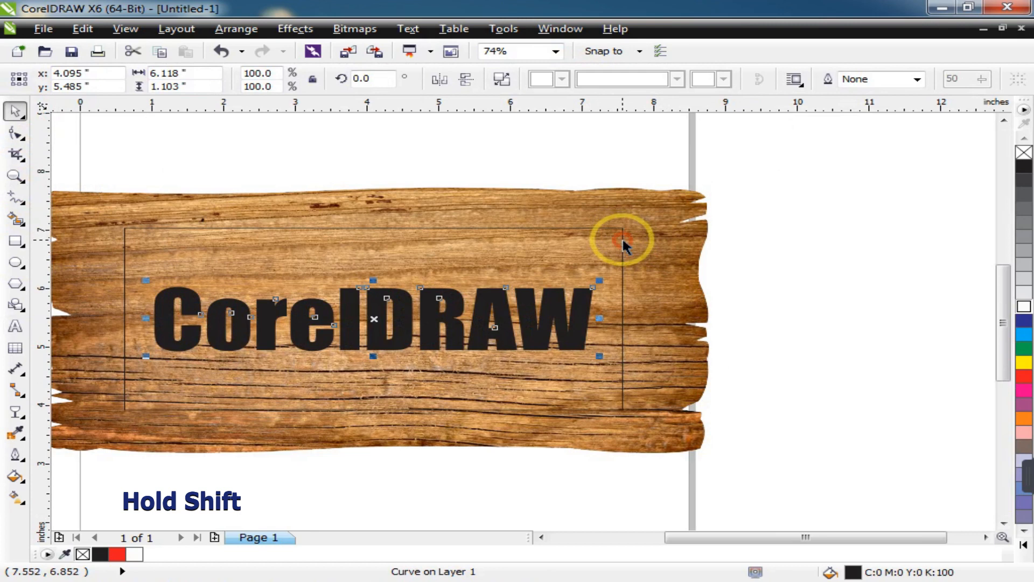
{"action": "left_click", "coordinate": [623, 241], "text": "shift"}
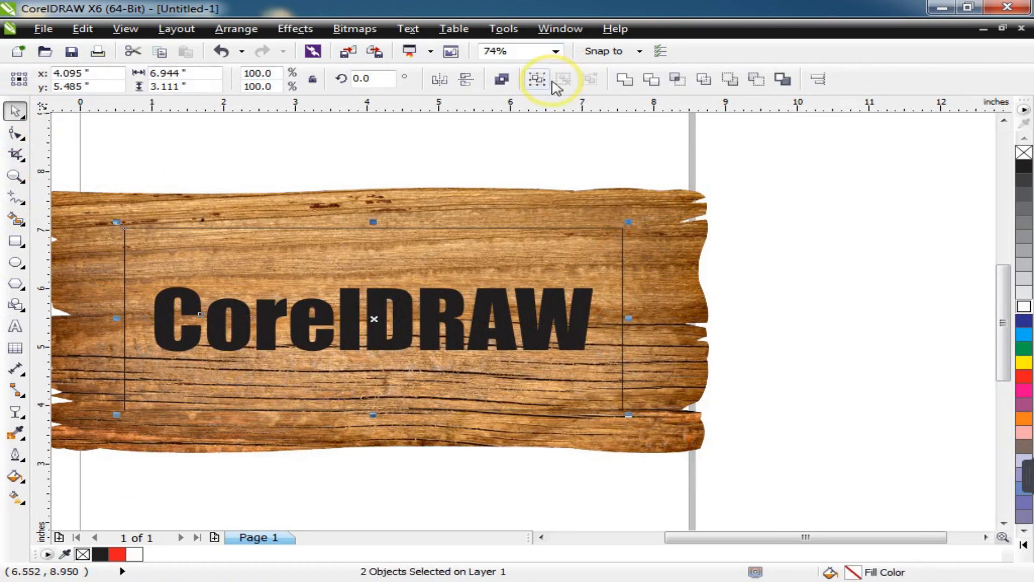
{"action": "left_click", "coordinate": [652, 81]}
{"action": "left_click", "coordinate": [823, 313]}
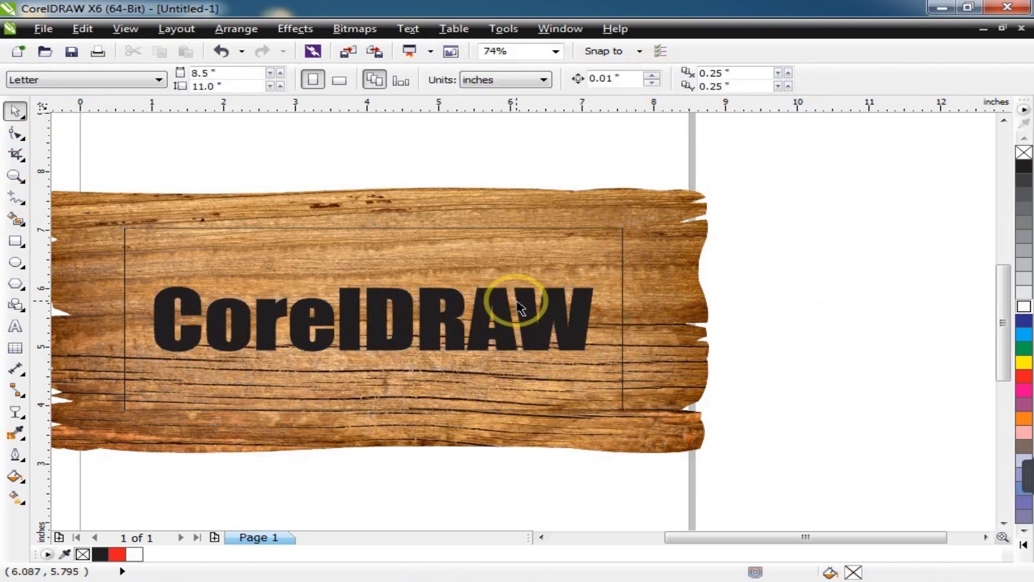
Step: Move the CorelDRAW lettering below the board and fill the trimmed rectangle with black
{"action": "left_click_drag", "start_coordinate": [501, 322], "coordinate": [486, 488]}
{"action": "left_click", "coordinate": [598, 229]}
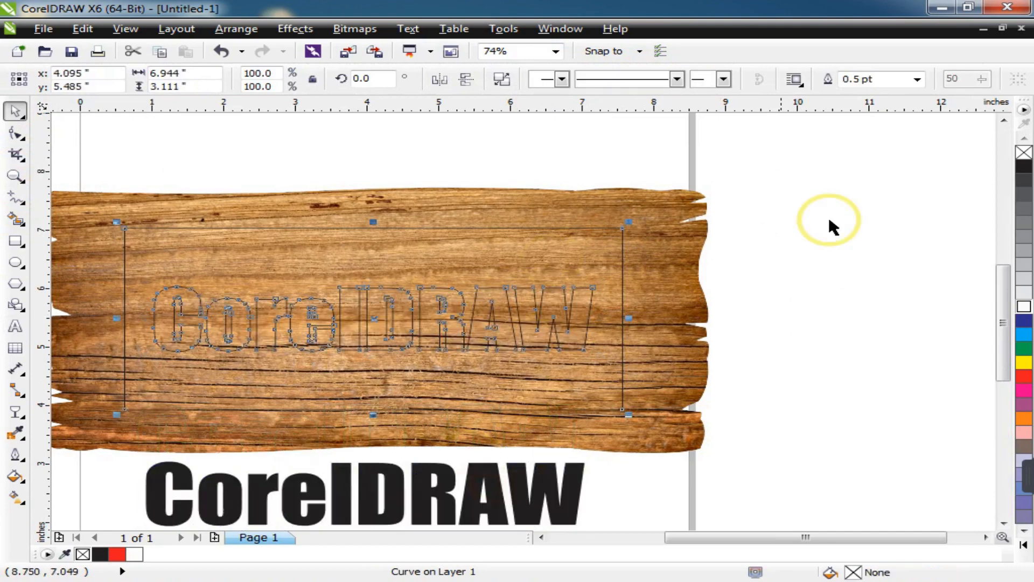
{"action": "left_click", "coordinate": [1024, 168]}
{"action": "left_click", "coordinate": [910, 221]}
Step: Convert the black cut-out rectangle to a 600 dpi CMYK bitmap with anti-aliasing and a transparent background
{"action": "scroll", "coordinate": [162, 297], "scroll_direction": "down", "scroll_amount": 4}
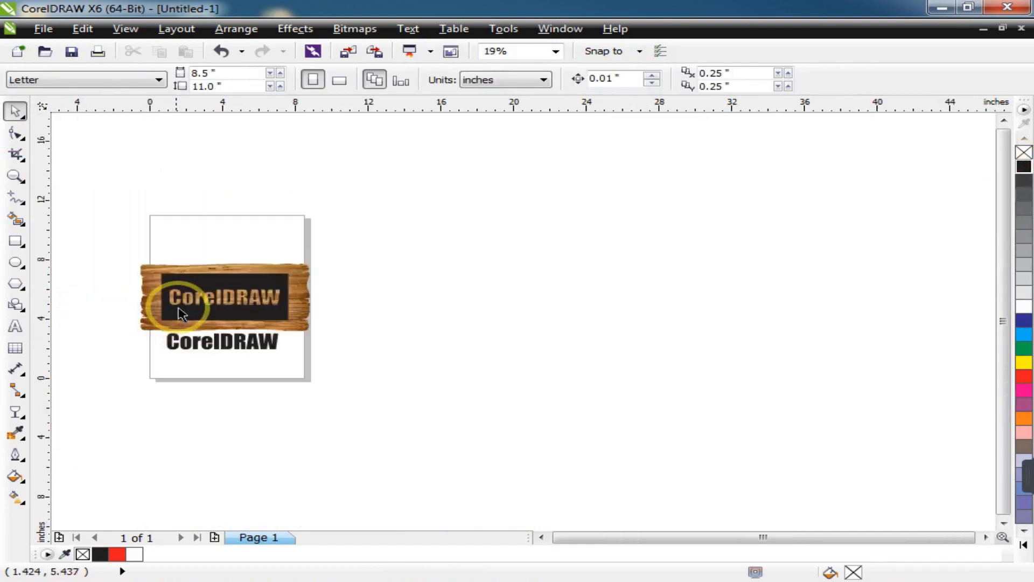
{"action": "left_click", "coordinate": [17, 178]}
{"action": "left_click_drag", "start_coordinate": [129, 252], "coordinate": [381, 370]}
{"action": "key", "text": "space"}
{"action": "left_click", "coordinate": [431, 210]}
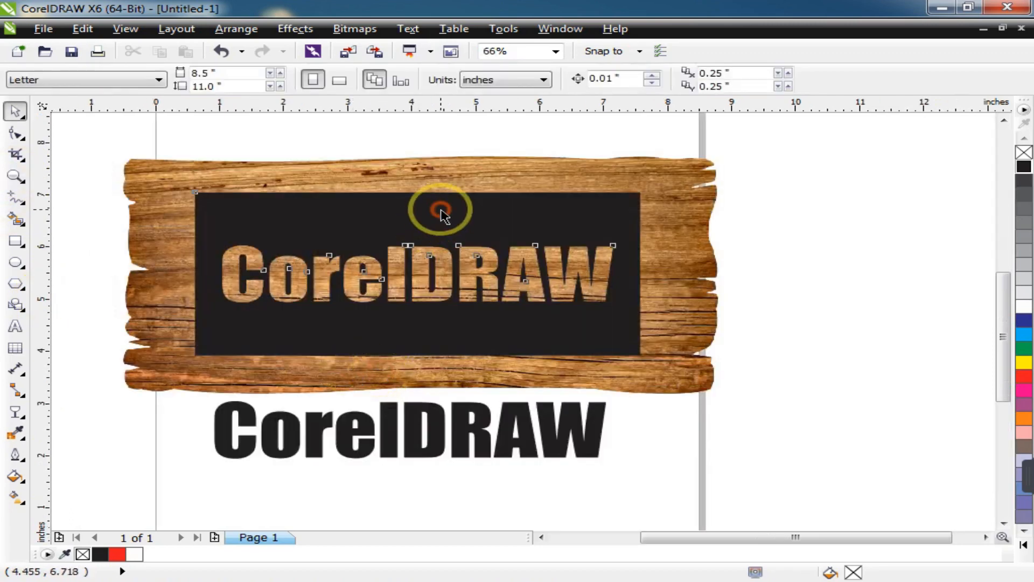
{"action": "left_click", "coordinate": [354, 28]}
{"action": "left_click", "coordinate": [413, 48]}
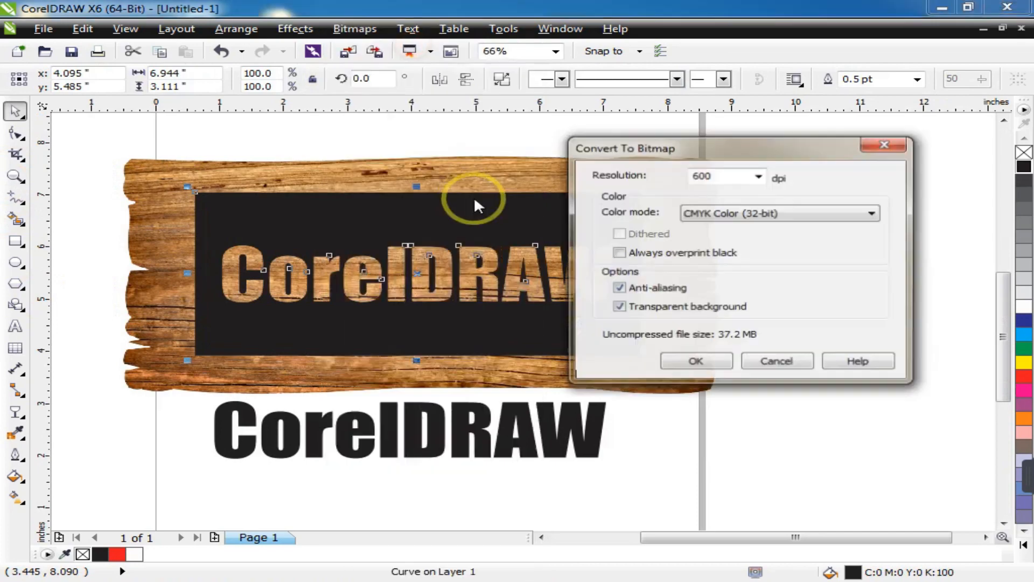
{"action": "left_click", "coordinate": [689, 359]}
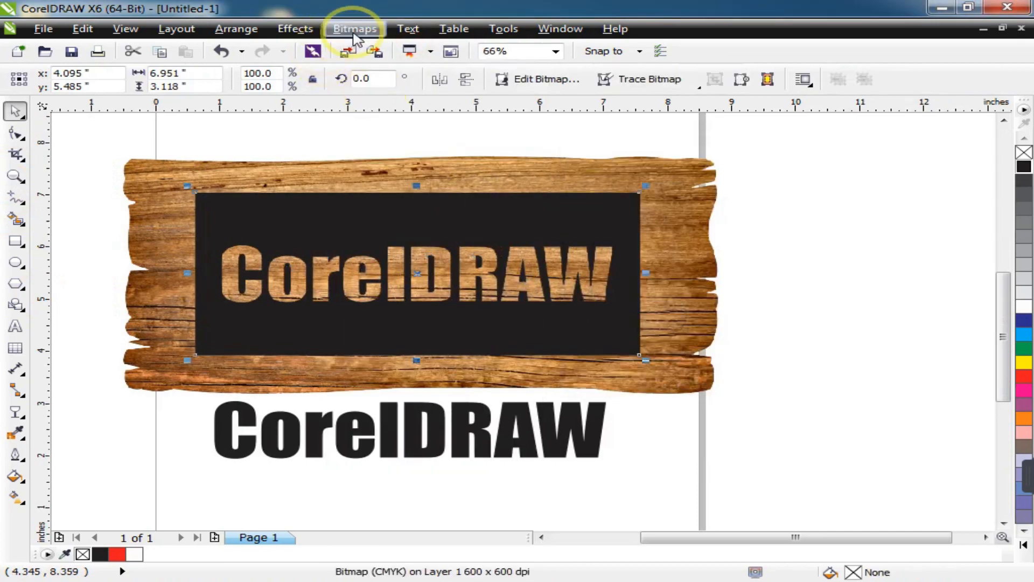
Step: Apply a Gaussian Blur with a 12-pixel radius to the black cut-out bitmap
{"action": "left_click", "coordinate": [355, 29]}
{"action": "mouse_move", "coordinate": [421, 425]}
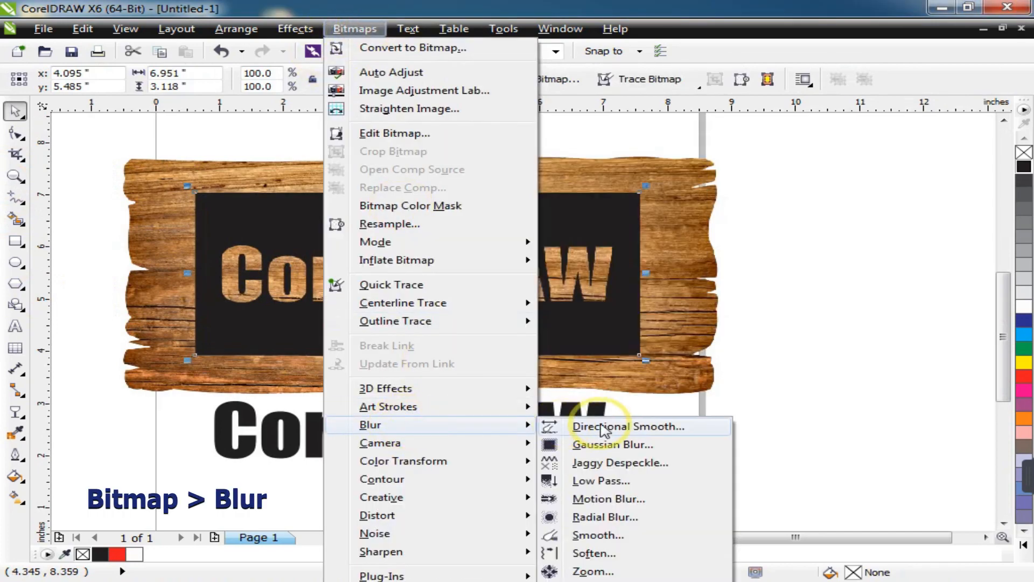
{"action": "left_click", "coordinate": [614, 444]}
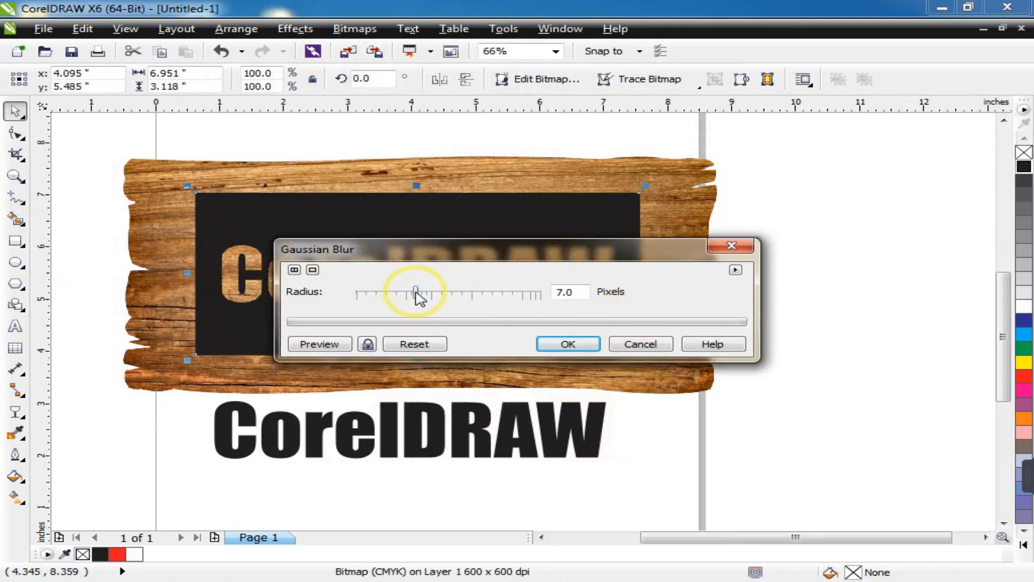
{"action": "left_click_drag", "start_coordinate": [415, 293], "coordinate": [421, 294]}
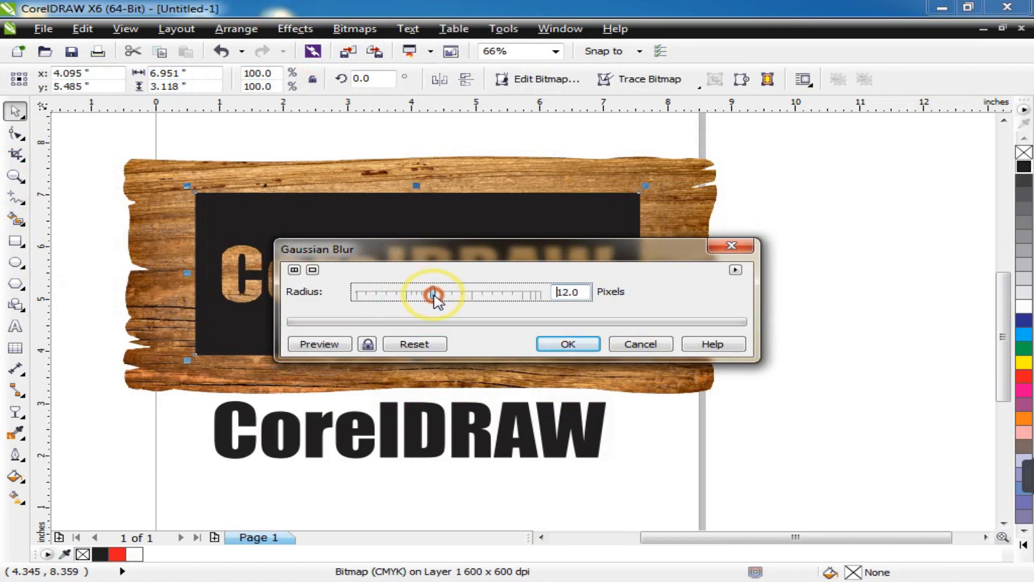
{"action": "left_click", "coordinate": [569, 345]}
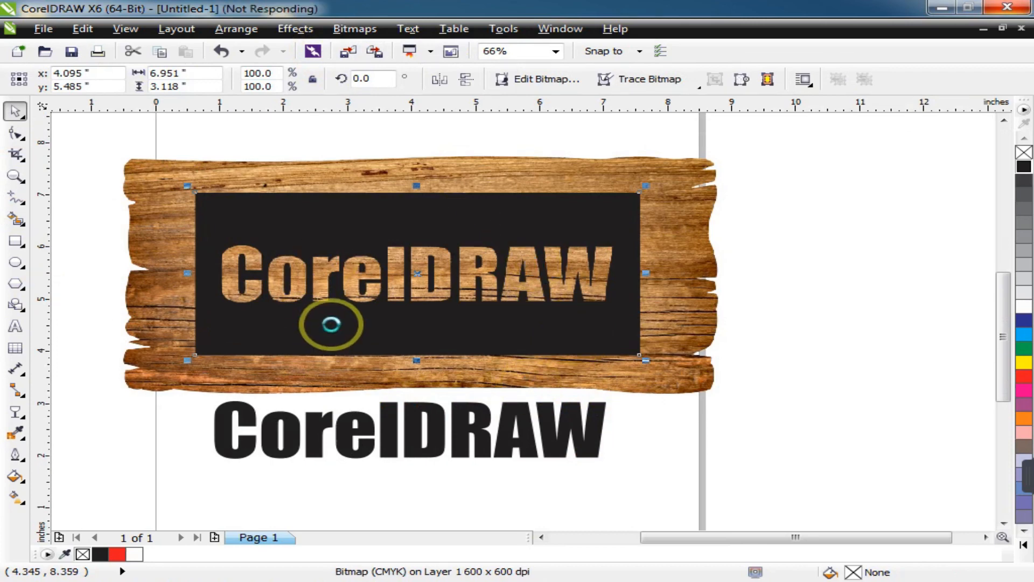
{"action": "left_click", "coordinate": [466, 361]}
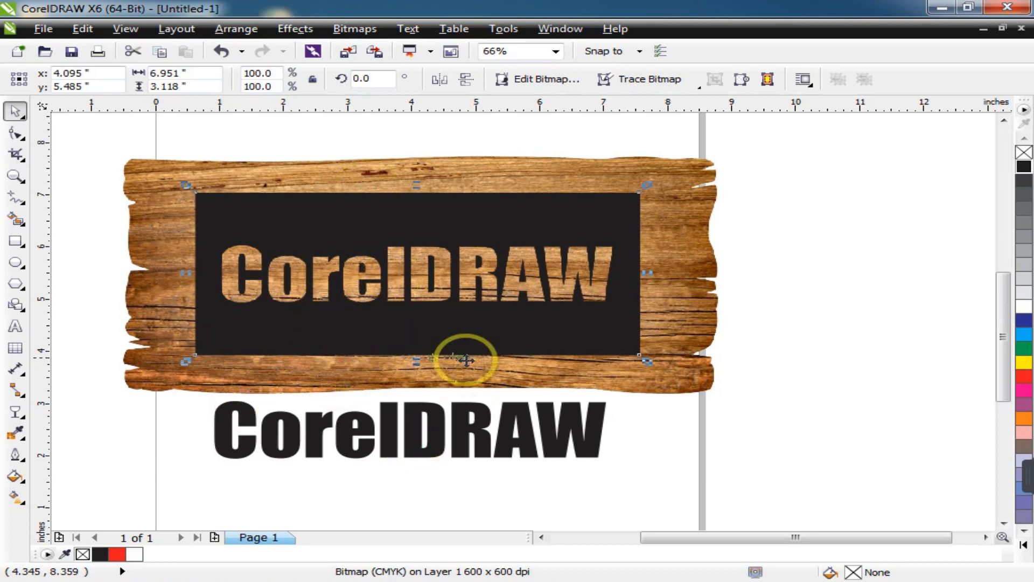
Step: Duplicate the black CorelDRAW lettering below the board and place the copy above the board
{"action": "left_click", "coordinate": [482, 429]}
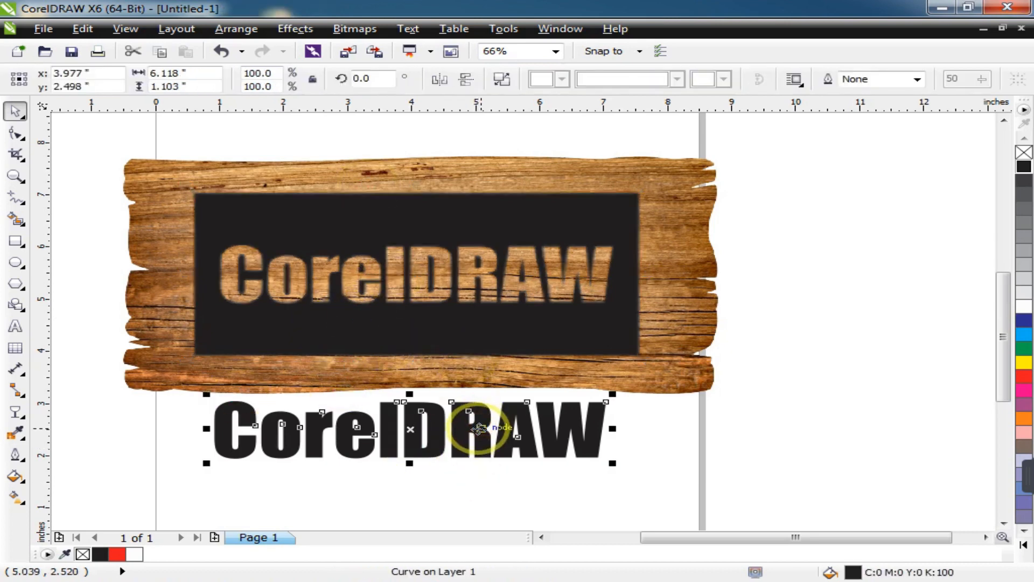
{"action": "scroll", "coordinate": [479, 428], "scroll_direction": "down", "scroll_amount": 2}
{"action": "left_click_drag", "start_coordinate": [479, 428], "coordinate": [462, 264]}
{"action": "key", "text": "z"}
{"action": "left_click_drag", "start_coordinate": [294, 232], "coordinate": [692, 474]}
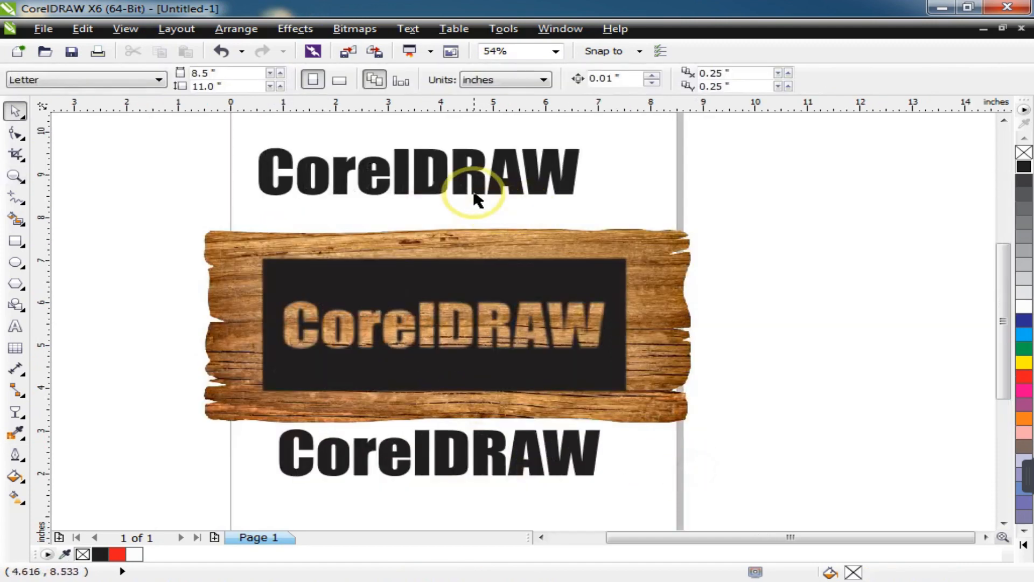
Step: Move the copied lettering down over the board's upper edge, remove its fill and give it a red outline
{"action": "left_click_drag", "start_coordinate": [462, 166], "coordinate": [485, 224]}
{"action": "key", "text": "z"}
{"action": "left_click_drag", "start_coordinate": [200, 139], "coordinate": [798, 447]}
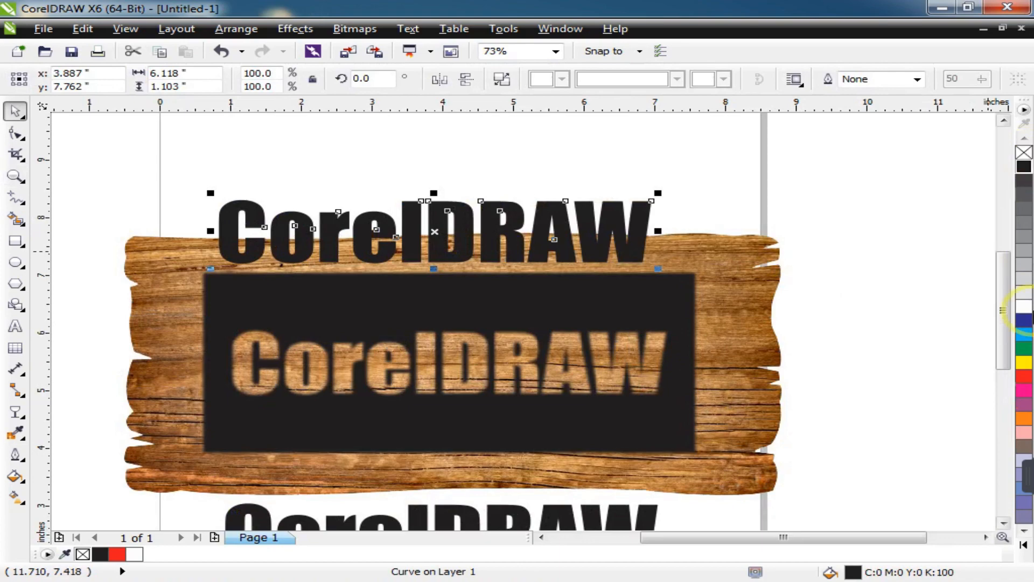
{"action": "left_click", "coordinate": [1025, 152]}
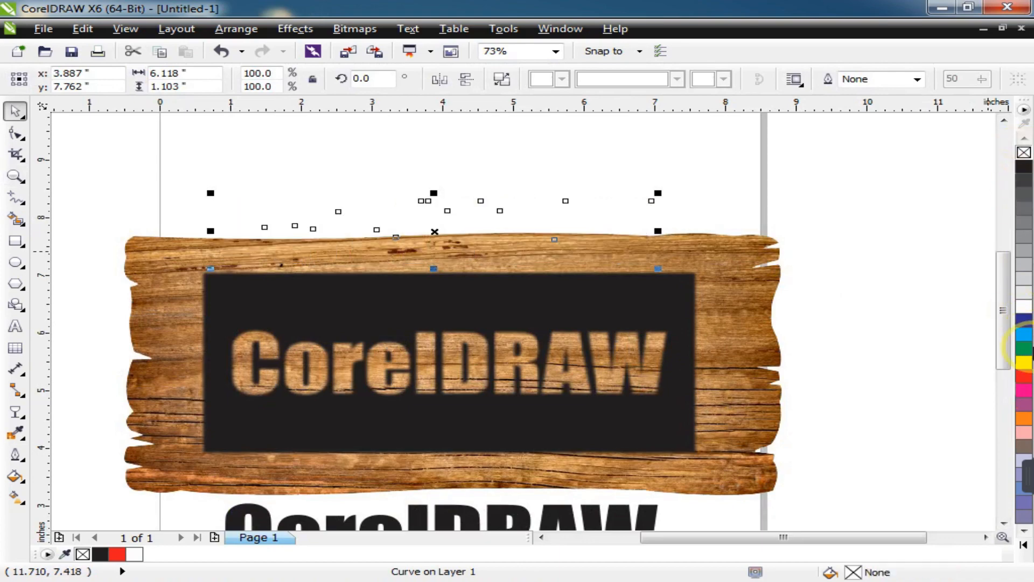
{"action": "right_click", "coordinate": [1025, 380]}
Step: Position the red outlined lettering over the blurred cut-out letters, slightly offset, at about X 4.094, Y 5.507 inches
{"action": "key", "text": "z"}
{"action": "left_click_drag", "start_coordinate": [358, 162], "coordinate": [743, 469]}
{"action": "key", "text": "space"}
{"action": "left_click_drag", "start_coordinate": [531, 180], "coordinate": [549, 351]}
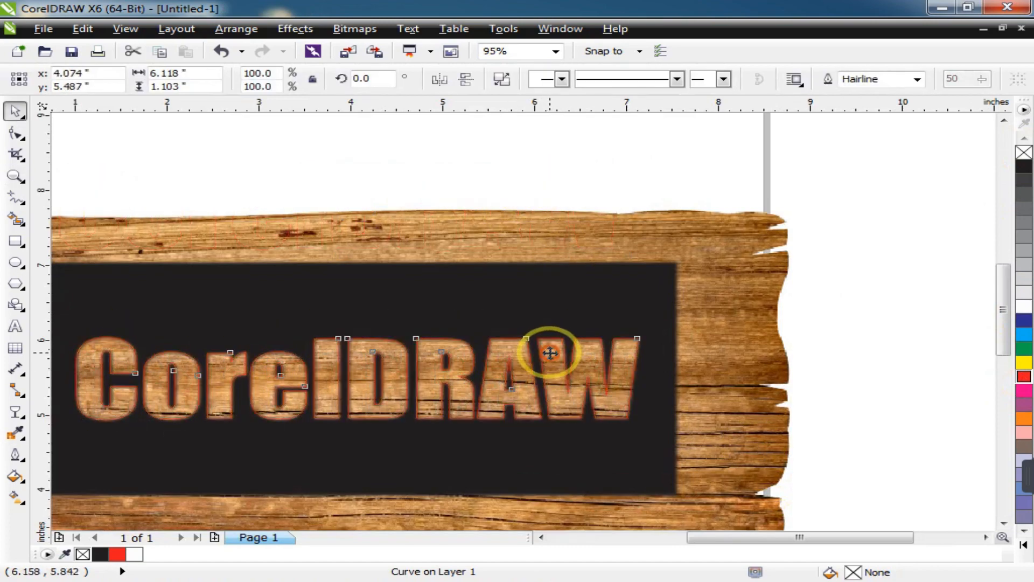
{"action": "scroll", "coordinate": [593, 361], "scroll_direction": "up", "scroll_amount": 3}
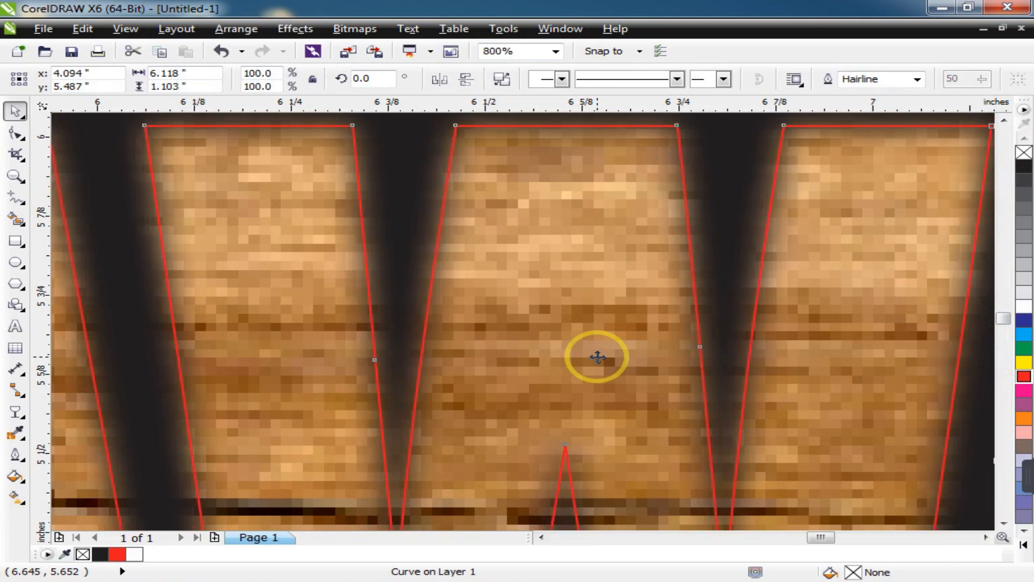
{"action": "scroll", "coordinate": [402, 323], "scroll_direction": "down", "scroll_amount": 2}
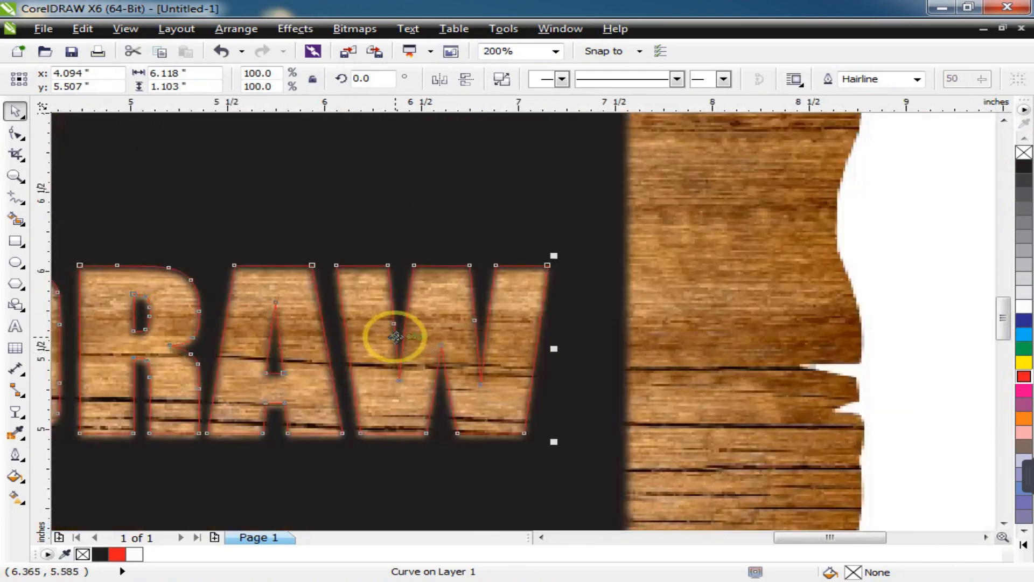
{"action": "scroll", "coordinate": [454, 291], "scroll_direction": "down", "scroll_amount": 1}
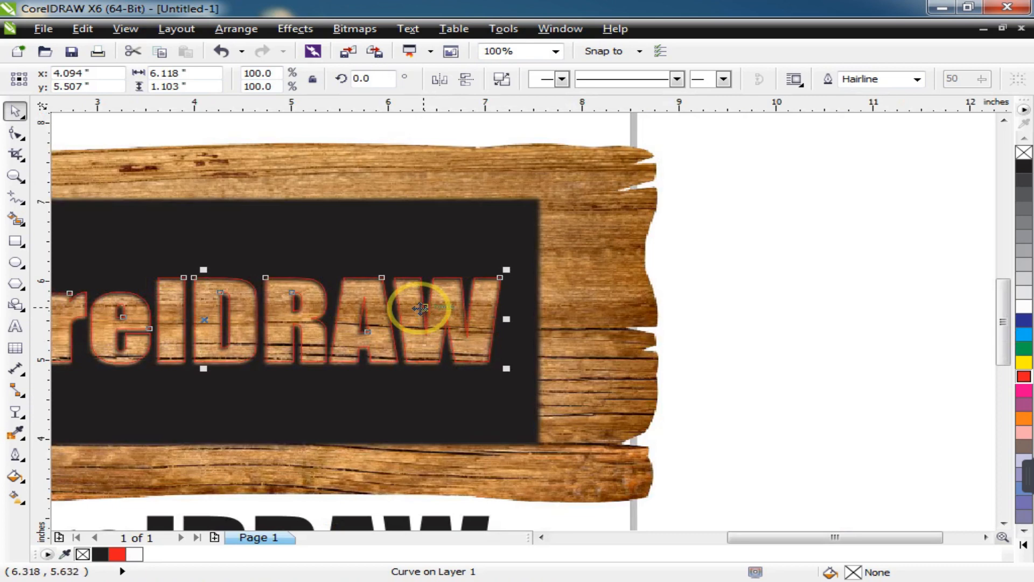
{"action": "scroll", "coordinate": [421, 308], "scroll_direction": "down", "scroll_amount": 1}
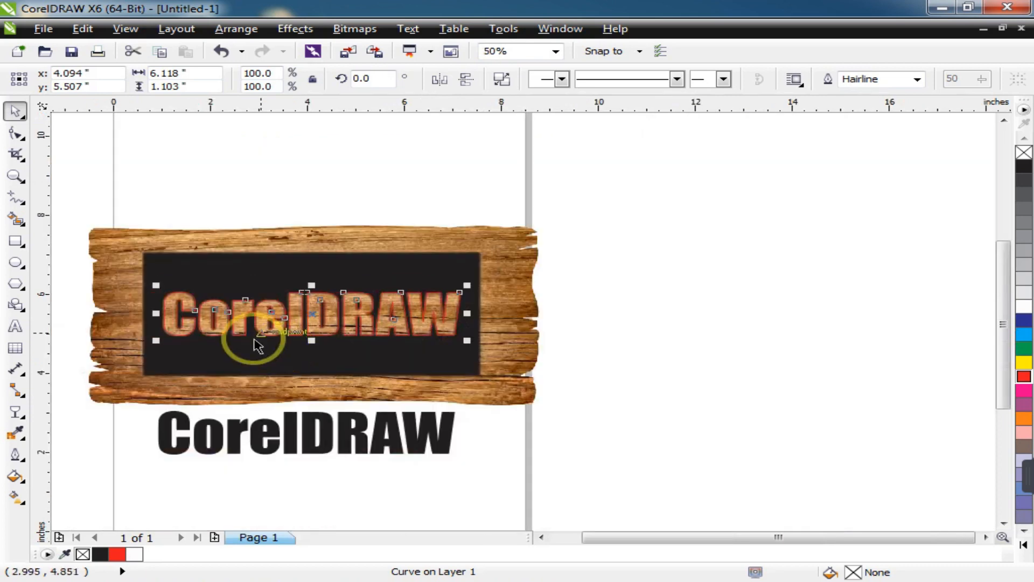
Step: Intersect the blurred black bitmap with the red outlined lettering and deselect the result
{"action": "left_click", "coordinate": [149, 252], "text": "shift"}
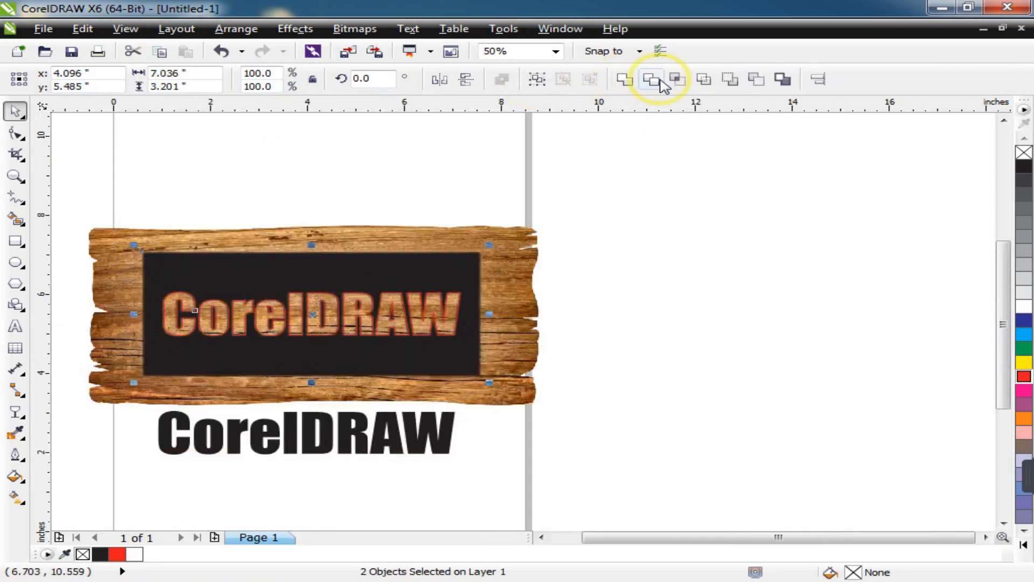
{"action": "left_click", "coordinate": [677, 80]}
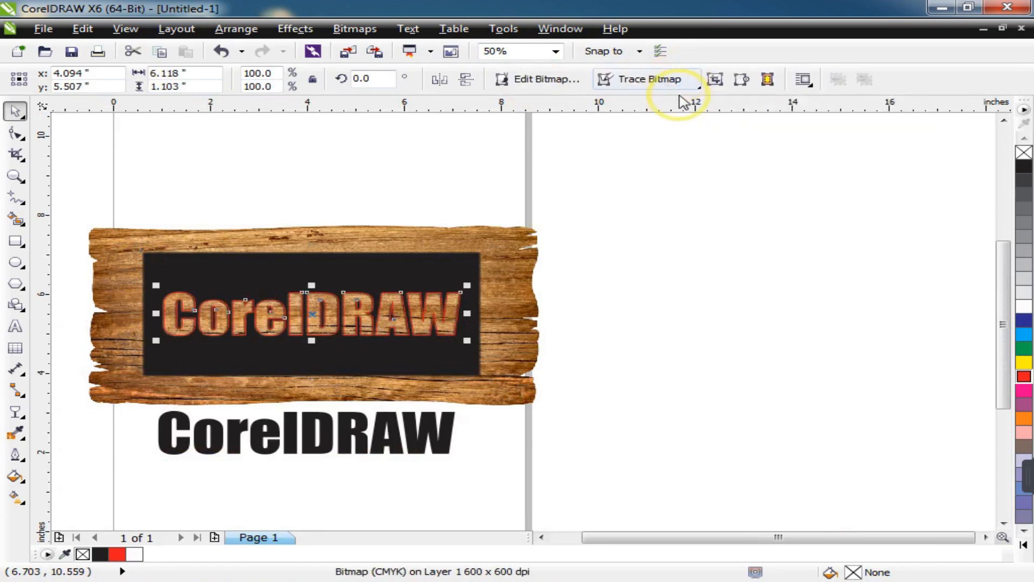
{"action": "left_click", "coordinate": [635, 347]}
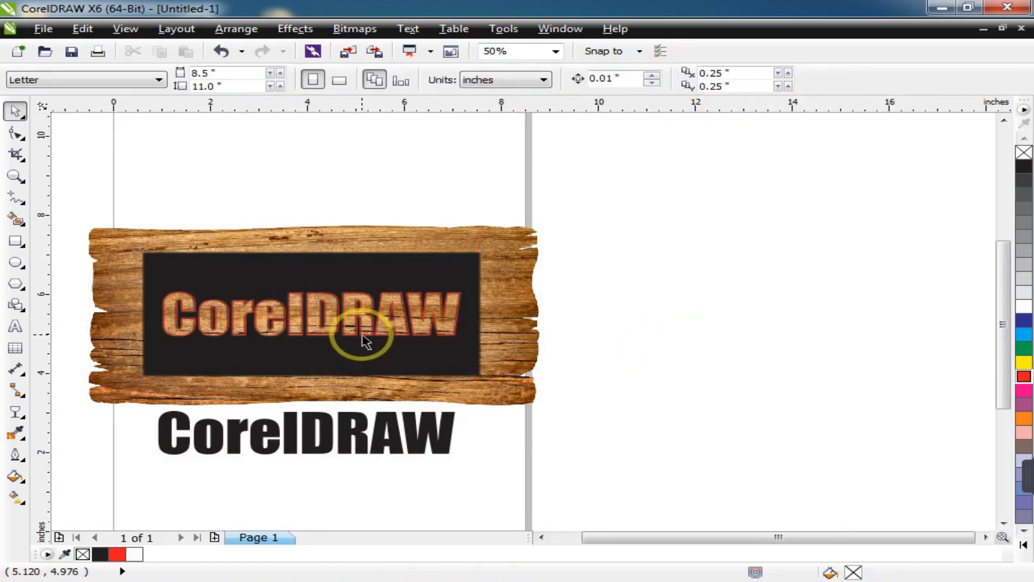
Step: Delete the red outlined lettering and the blurred black panel from the wooden board
{"action": "left_click_drag", "start_coordinate": [357, 325], "coordinate": [353, 246]}
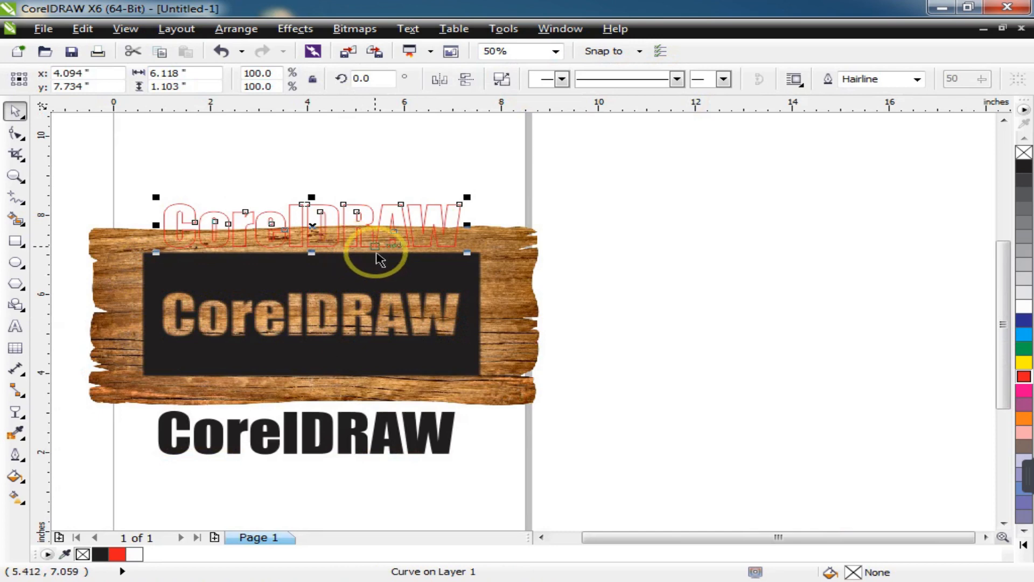
{"action": "key", "text": "Delete"}
{"action": "left_click", "coordinate": [437, 256]}
{"action": "key", "text": "Delete"}
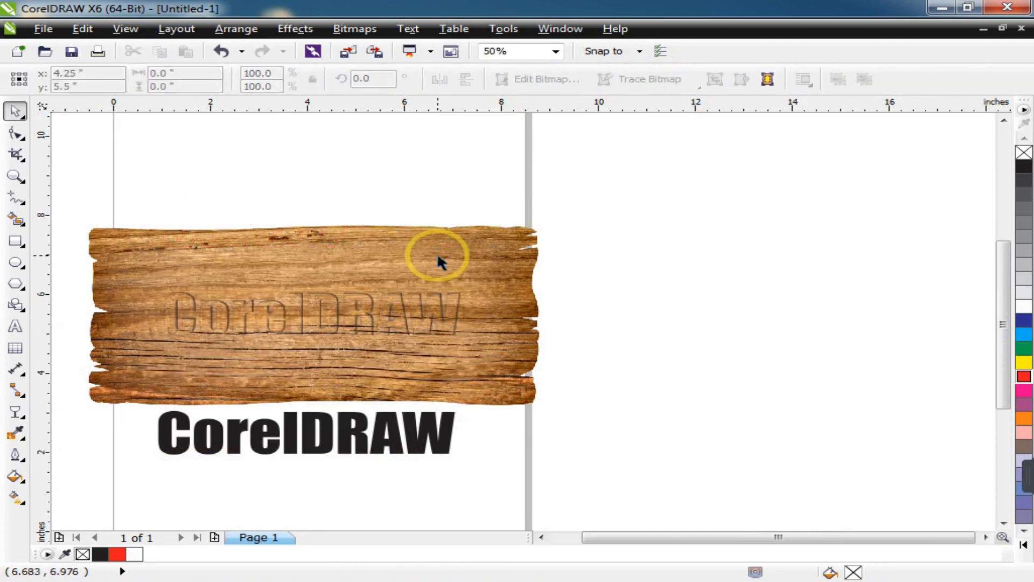
Step: Duplicate the black CorelDRAW lettering beneath the board, placing the copy just below it, and select the upper one
{"action": "key", "text": "z"}
{"action": "left_click_drag", "start_coordinate": [100, 192], "coordinate": [674, 512]}
{"action": "key", "text": "space"}
{"action": "left_click", "coordinate": [459, 418]}
{"action": "left_click", "coordinate": [463, 420]}
{"action": "left_click_drag", "start_coordinate": [461, 420], "coordinate": [456, 481]}
{"action": "left_click", "coordinate": [415, 411]}
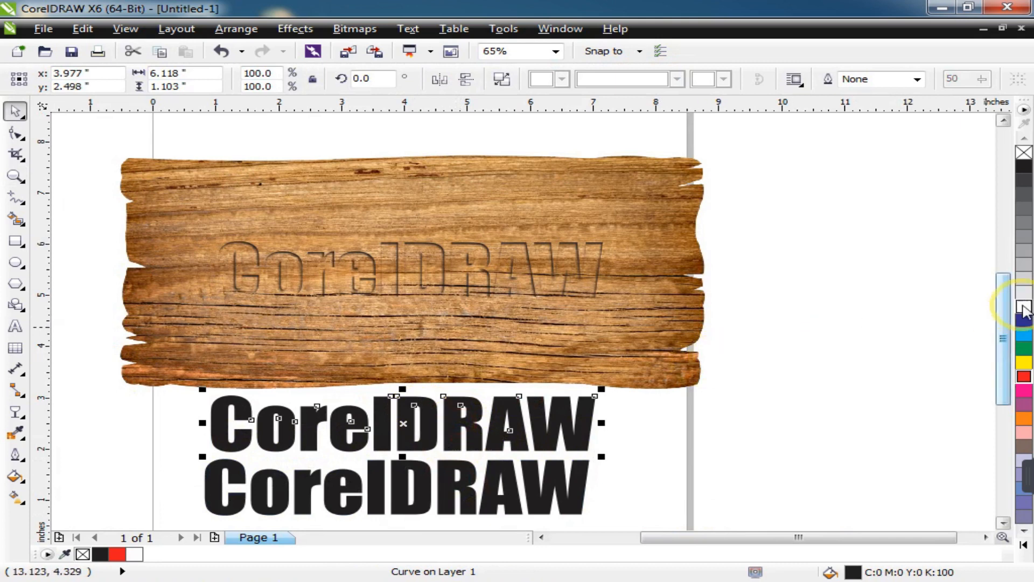
Step: Fill the upper black lettering copy white and place it on the wooden board just below the engraved text
{"action": "left_click", "coordinate": [1023, 306]}
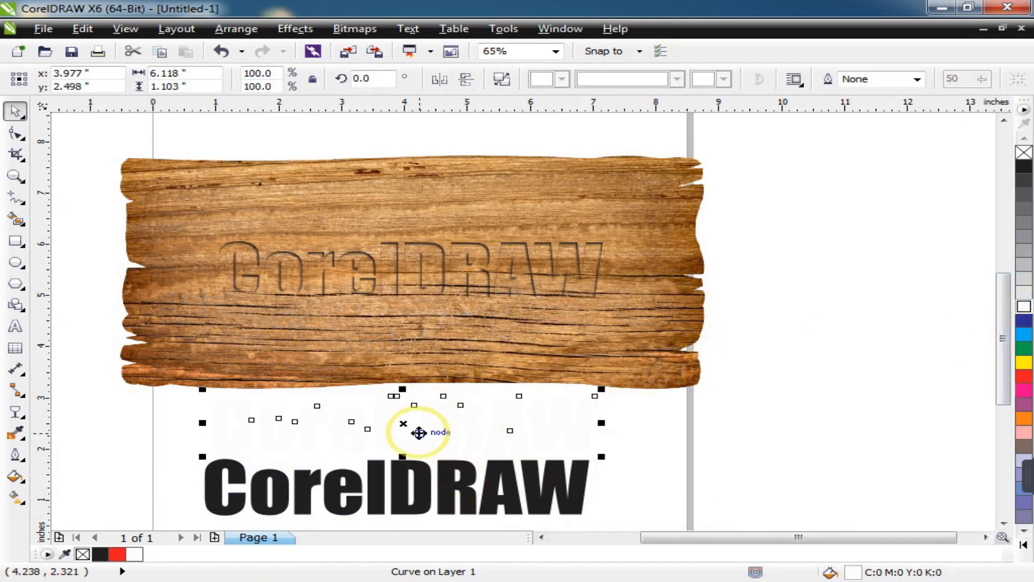
{"action": "left_click_drag", "start_coordinate": [405, 423], "coordinate": [412, 342]}
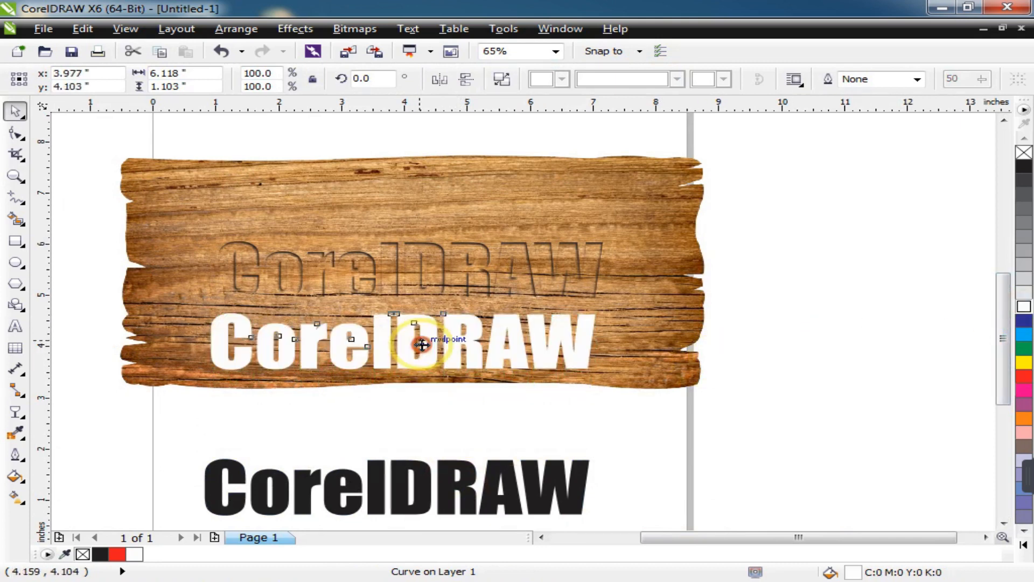
Step: Convert the white lettering to a 600 dpi CMYK bitmap
{"action": "left_click", "coordinate": [356, 28]}
{"action": "left_click", "coordinate": [388, 44]}
{"action": "left_click", "coordinate": [619, 307]}
{"action": "left_click", "coordinate": [695, 362]}
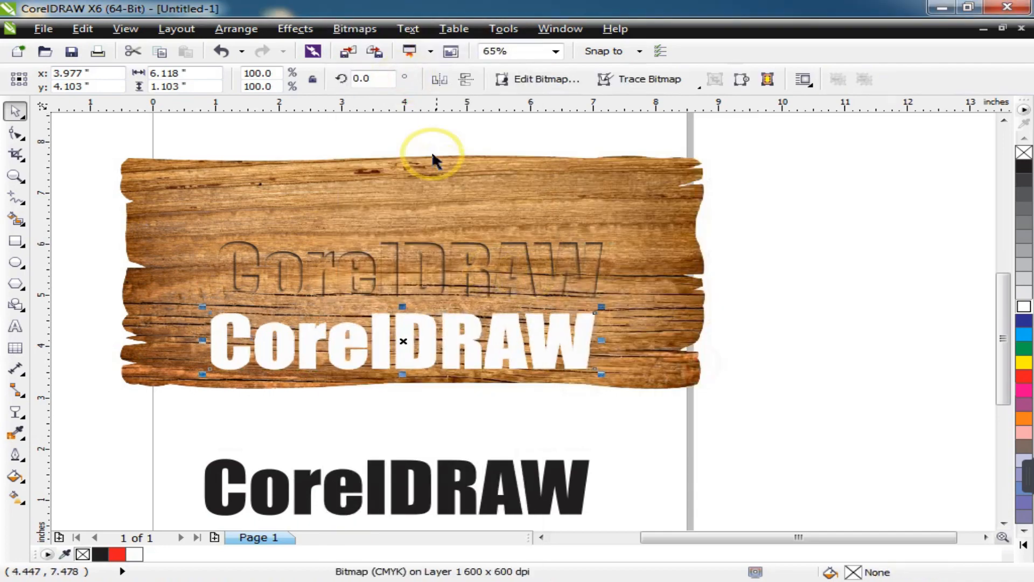
Step: Apply a Gaussian Blur with a radius of 7.6 pixels to the white lettering bitmap and deselect it
{"action": "left_click", "coordinate": [355, 29]}
{"action": "mouse_move", "coordinate": [408, 430]}
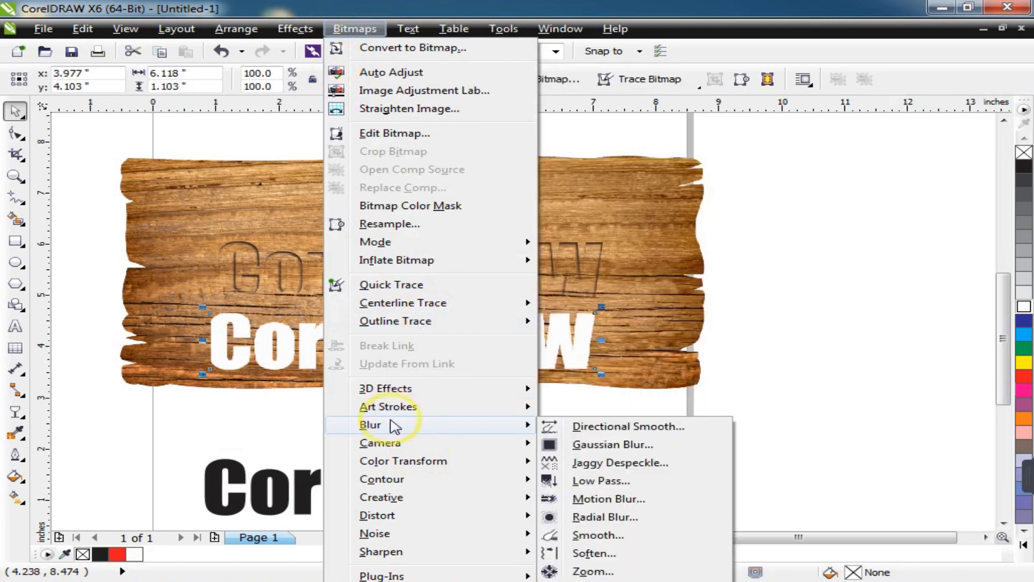
{"action": "left_click", "coordinate": [613, 445]}
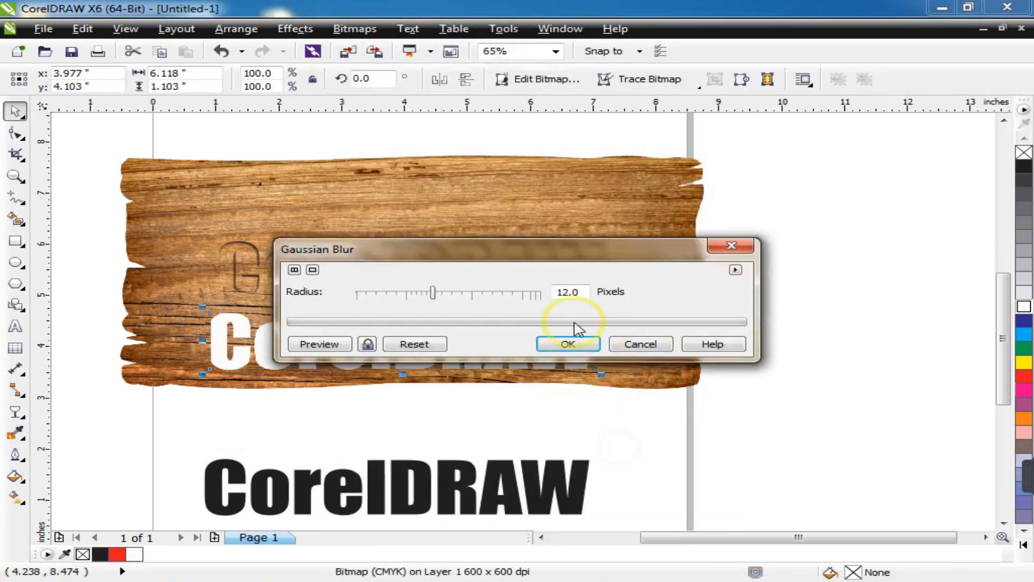
{"action": "left_click", "coordinate": [432, 293]}
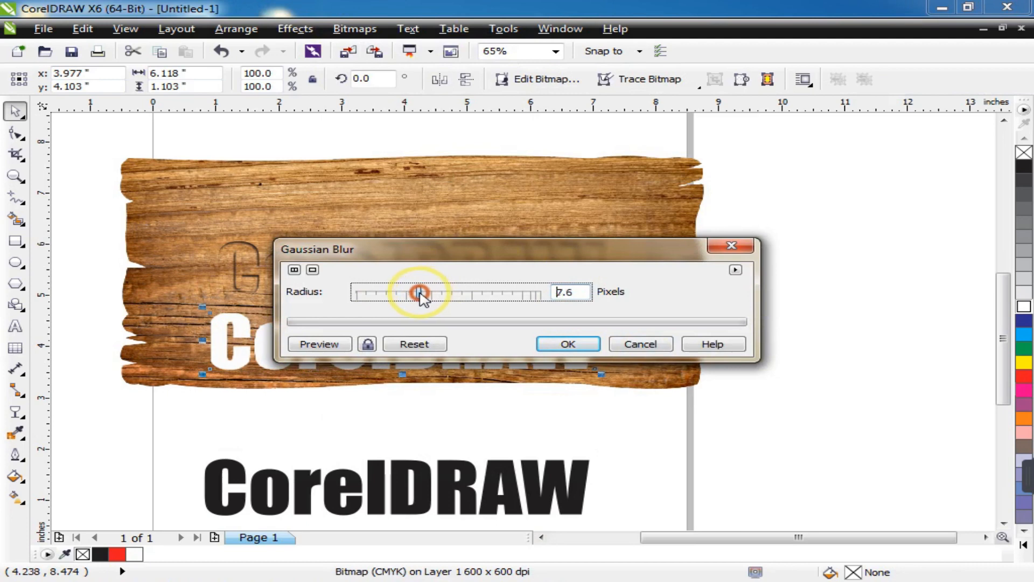
{"action": "left_click", "coordinate": [572, 348]}
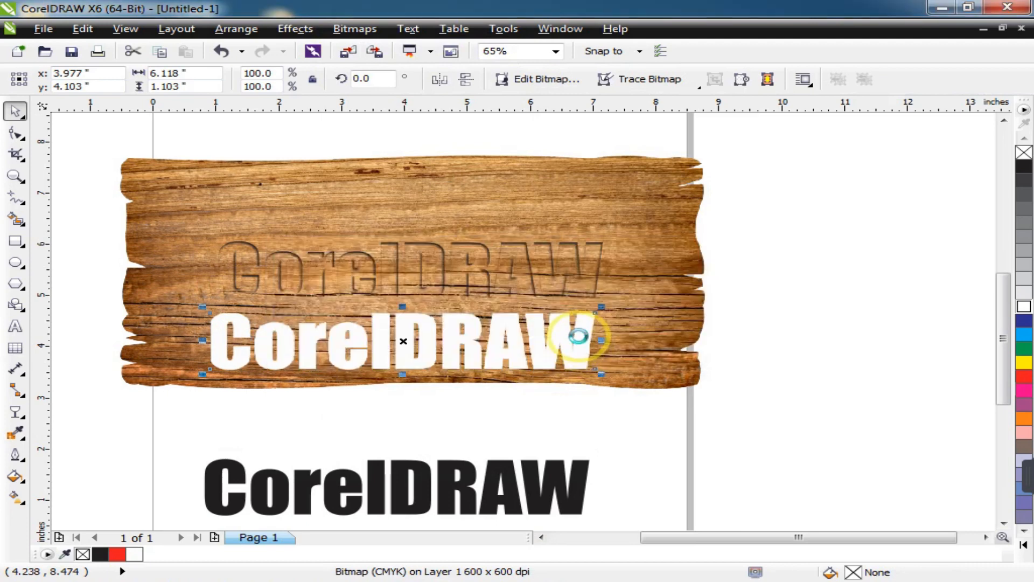
{"action": "left_click", "coordinate": [446, 402]}
Step: Move the blurred white lettering over the engraved letters, at about X 4.117, Y 5.578 inches
{"action": "left_click", "coordinate": [408, 341]}
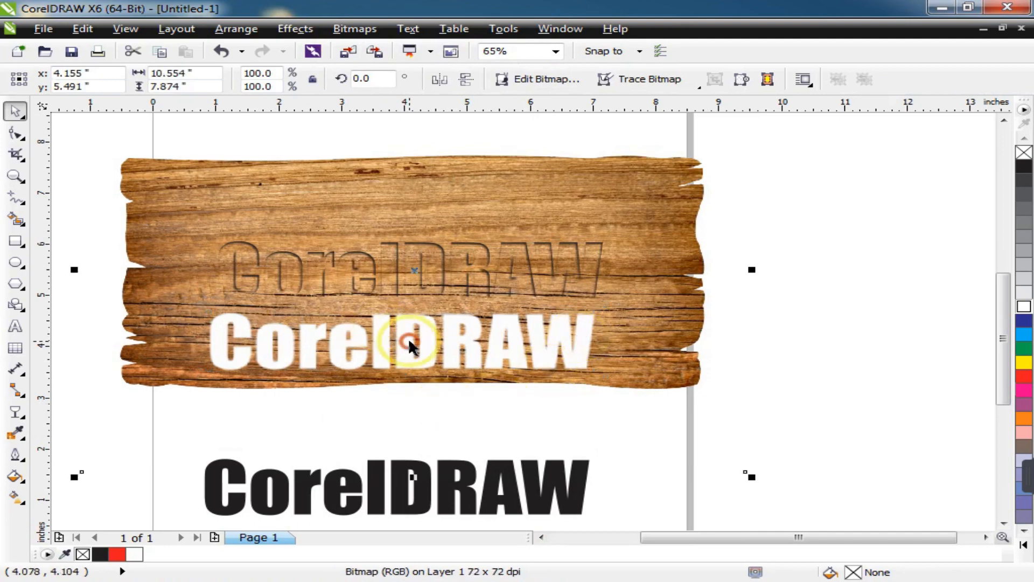
{"action": "key", "text": "F2"}
{"action": "left_click_drag", "start_coordinate": [238, 194], "coordinate": [786, 387]}
{"action": "left_click_drag", "start_coordinate": [593, 411], "coordinate": [607, 281]}
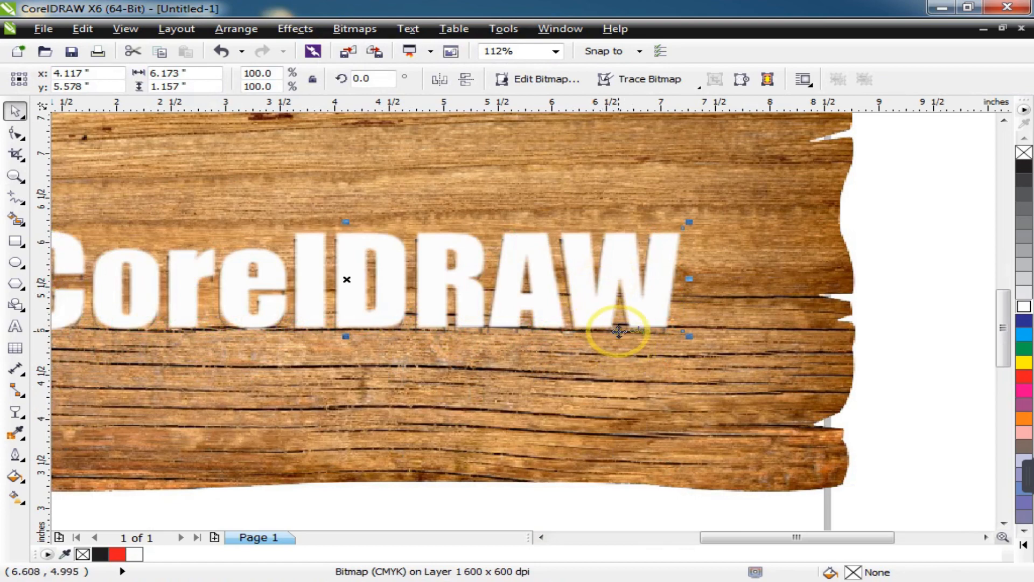
Step: Fine-tune the blurred white lettering's offset over the engraved letters to X 4.093, Y 5.491 inches
{"action": "scroll", "coordinate": [703, 295], "scroll_direction": "up", "scroll_amount": 3}
{"action": "left_click_drag", "start_coordinate": [499, 344], "coordinate": [486, 360]}
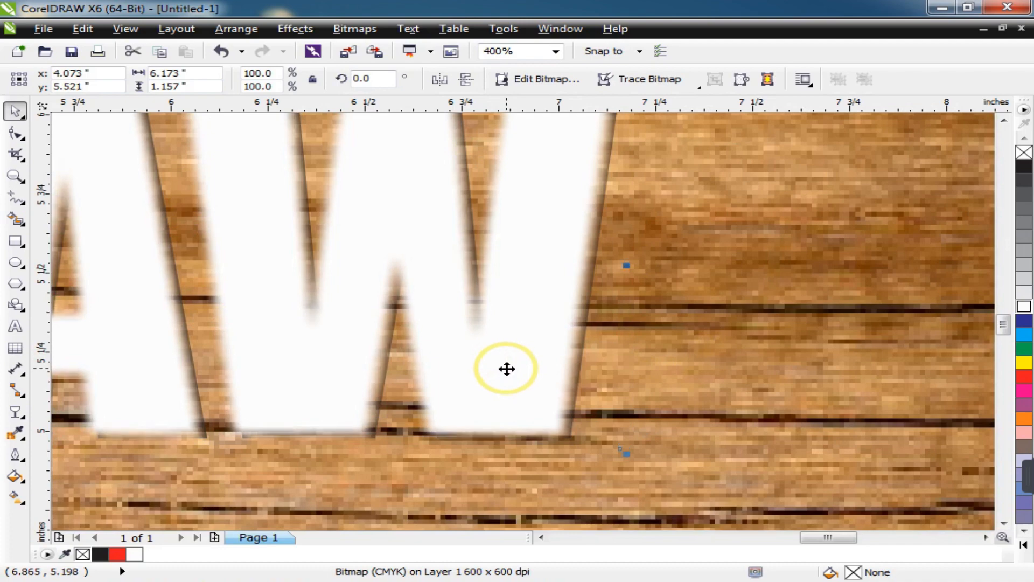
{"action": "key", "text": "Right"}
{"action": "scroll", "coordinate": [506, 369], "scroll_direction": "down", "scroll_amount": 3}
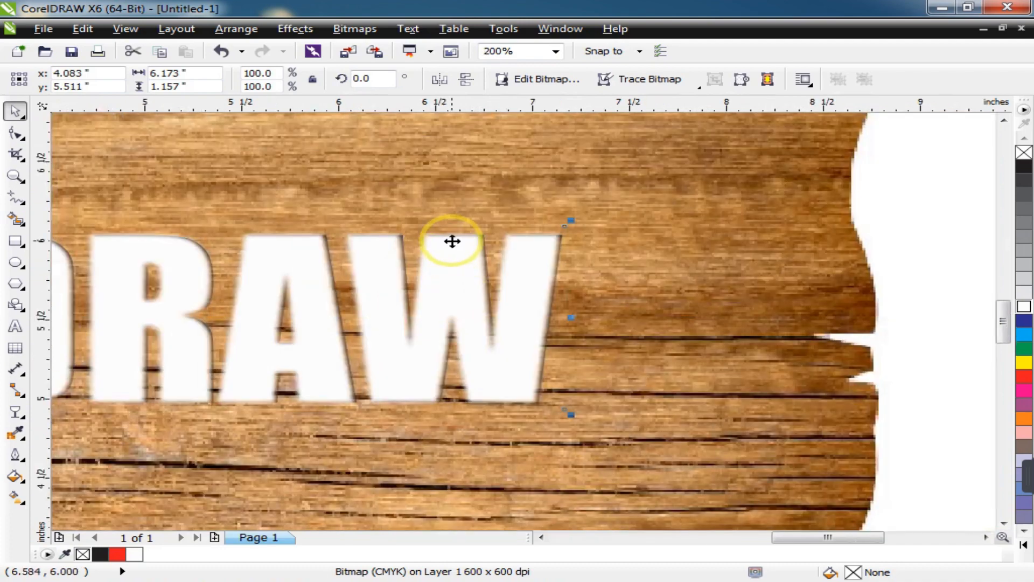
{"action": "scroll", "coordinate": [453, 240], "scroll_direction": "up", "scroll_amount": 3}
{"action": "key", "text": "Down"}
{"action": "key", "text": "Down"}
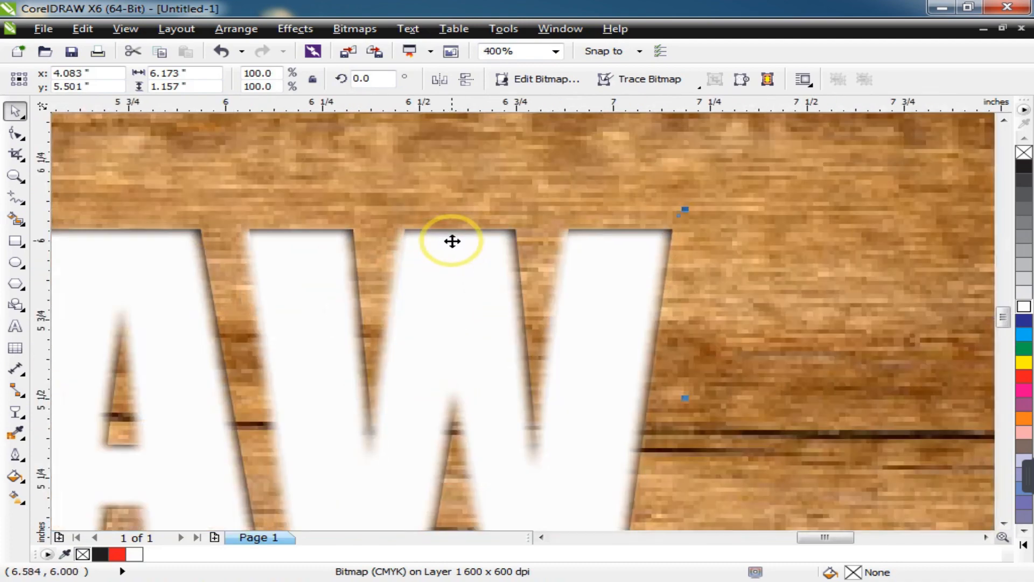
{"action": "key", "text": "Right"}
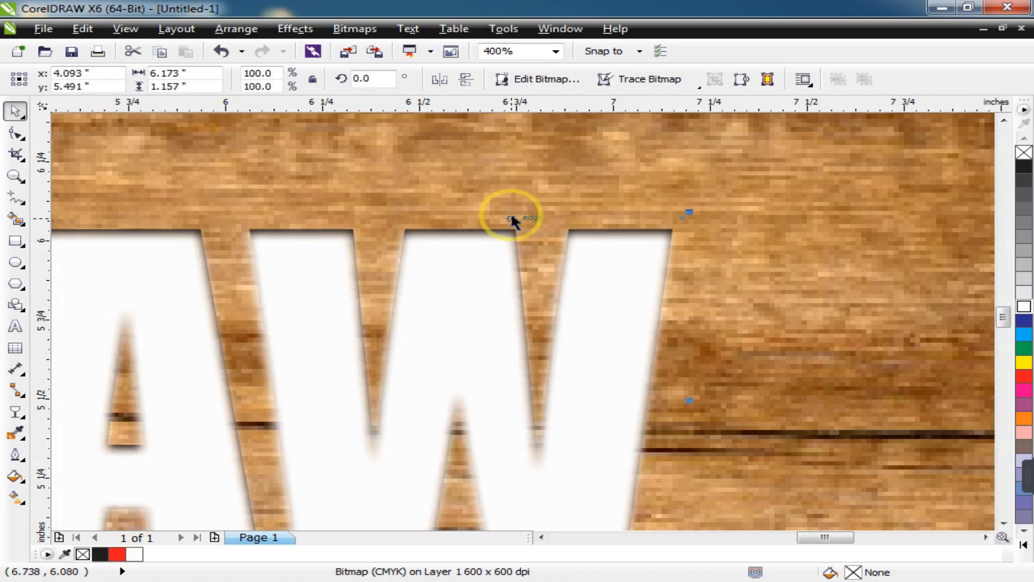
{"action": "scroll", "coordinate": [478, 318], "scroll_direction": "down", "scroll_amount": 2}
{"action": "scroll", "coordinate": [449, 273], "scroll_direction": "down", "scroll_amount": 1}
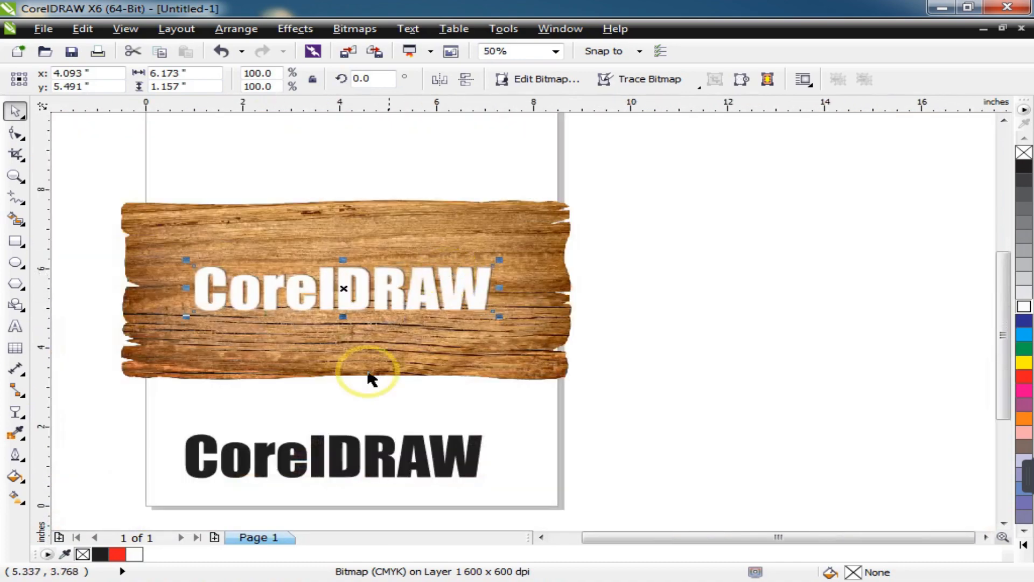
Step: Move the remaining black lettering from below the board onto the white lettering, at X 4.094, Y 5.507 inches
{"action": "left_click", "coordinate": [134, 393]}
{"action": "key", "text": "z"}
{"action": "left_click_drag", "start_coordinate": [78, 201], "coordinate": [716, 518]}
{"action": "key", "text": "space"}
{"action": "left_click_drag", "start_coordinate": [506, 439], "coordinate": [517, 224]}
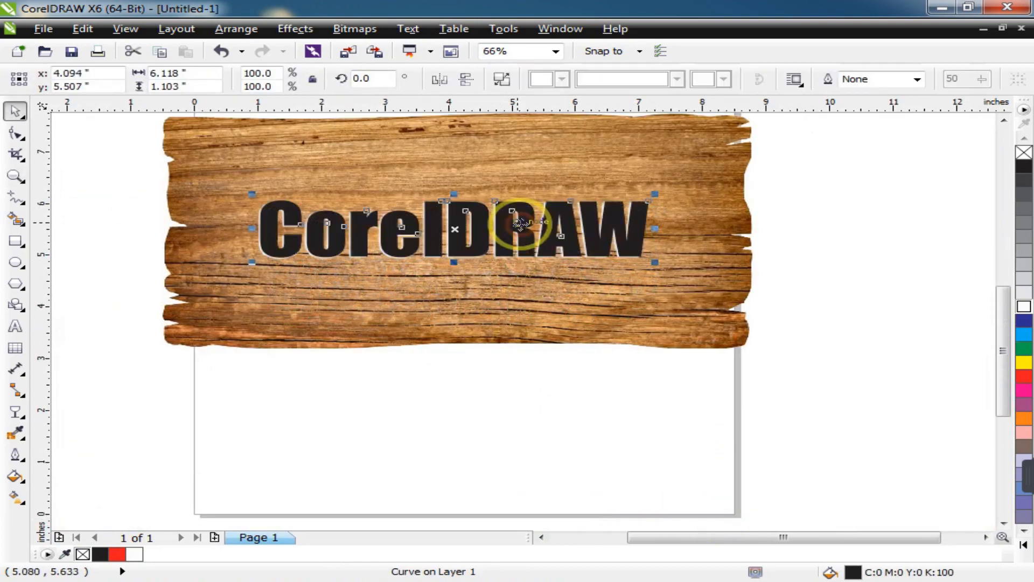
Step: Nudge the black lettering down to Y 5.497 inches and check its alignment along the letter edges
{"action": "scroll", "coordinate": [653, 224], "scroll_direction": "up", "scroll_amount": 2}
{"action": "scroll", "coordinate": [608, 260], "scroll_direction": "up", "scroll_amount": 4}
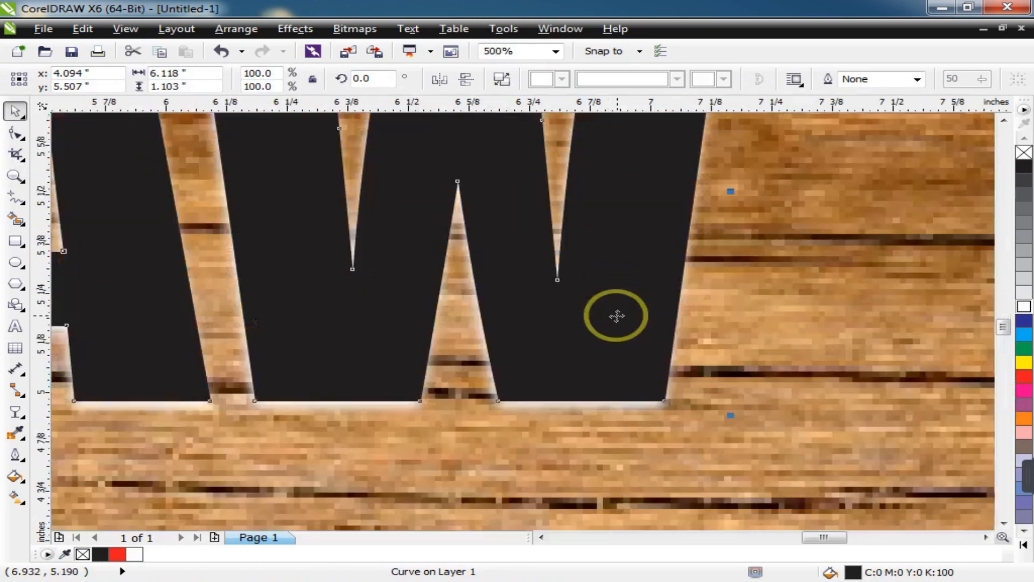
{"action": "key", "text": "Left"}
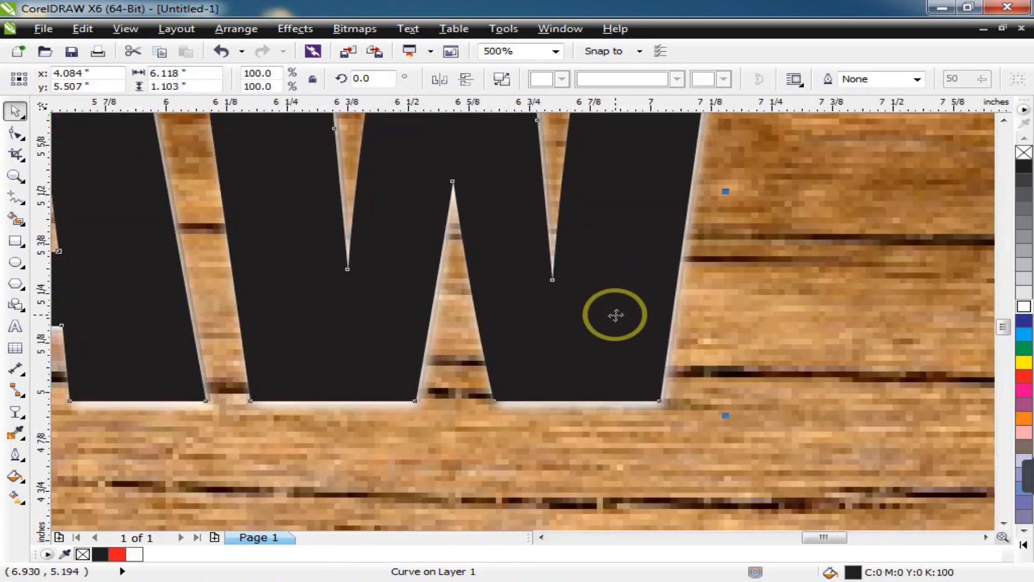
{"action": "key", "text": "Right"}
{"action": "key", "text": "Down"}
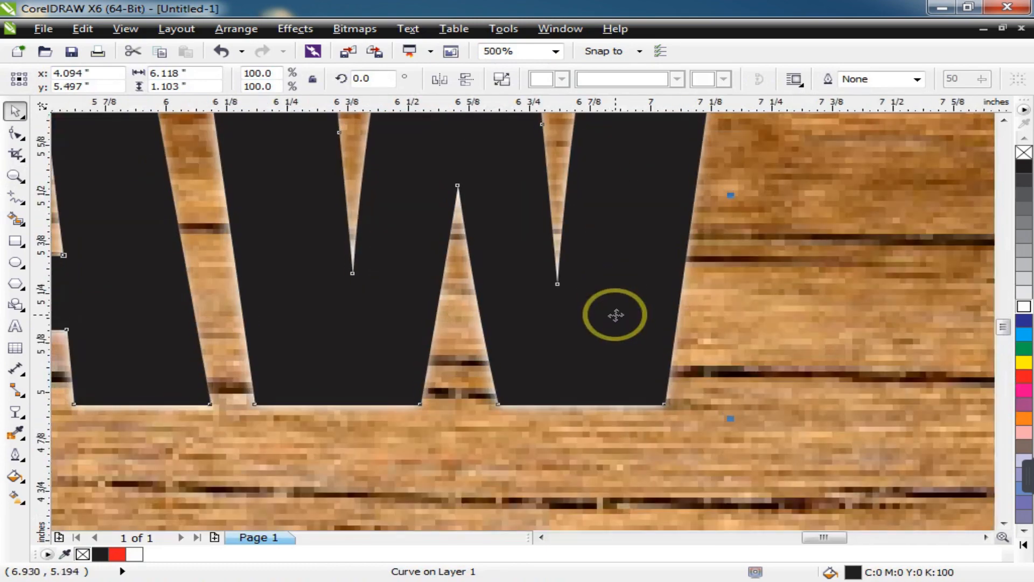
{"action": "scroll", "coordinate": [615, 315], "scroll_direction": "down", "scroll_amount": 3}
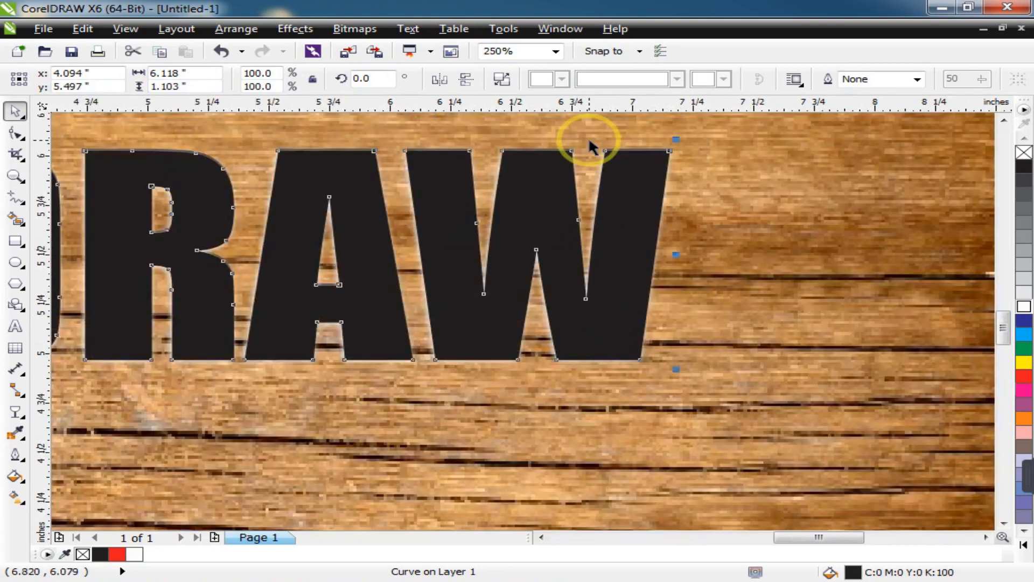
{"action": "scroll", "coordinate": [589, 144], "scroll_direction": "up", "scroll_amount": 4}
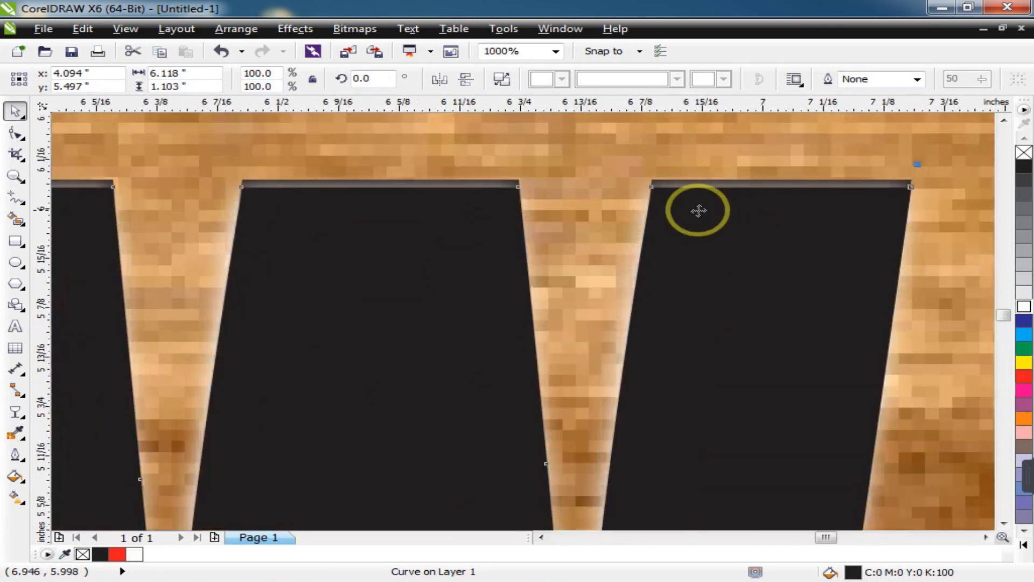
{"action": "scroll", "coordinate": [635, 207], "scroll_direction": "down", "scroll_amount": 2}
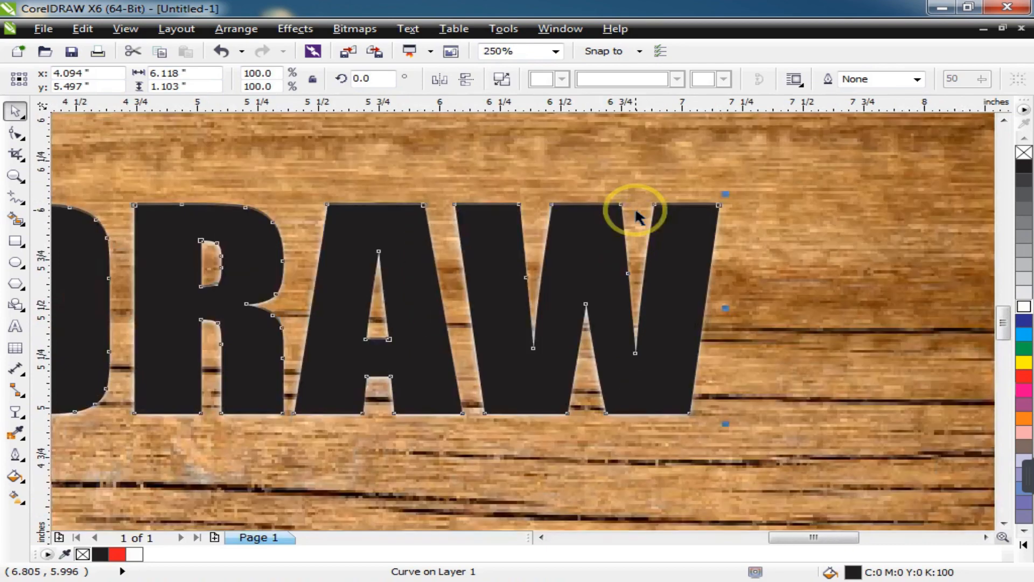
{"action": "scroll", "coordinate": [672, 207], "scroll_direction": "up", "scroll_amount": 2}
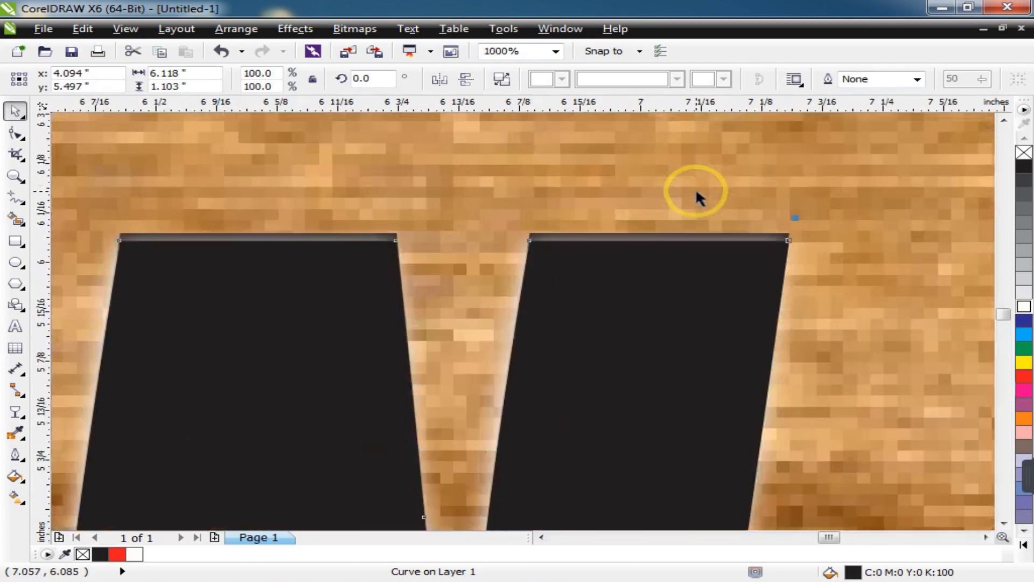
Step: Trim the blurred white bitmap with the black lettering
{"action": "left_click", "coordinate": [716, 235], "text": "shift"}
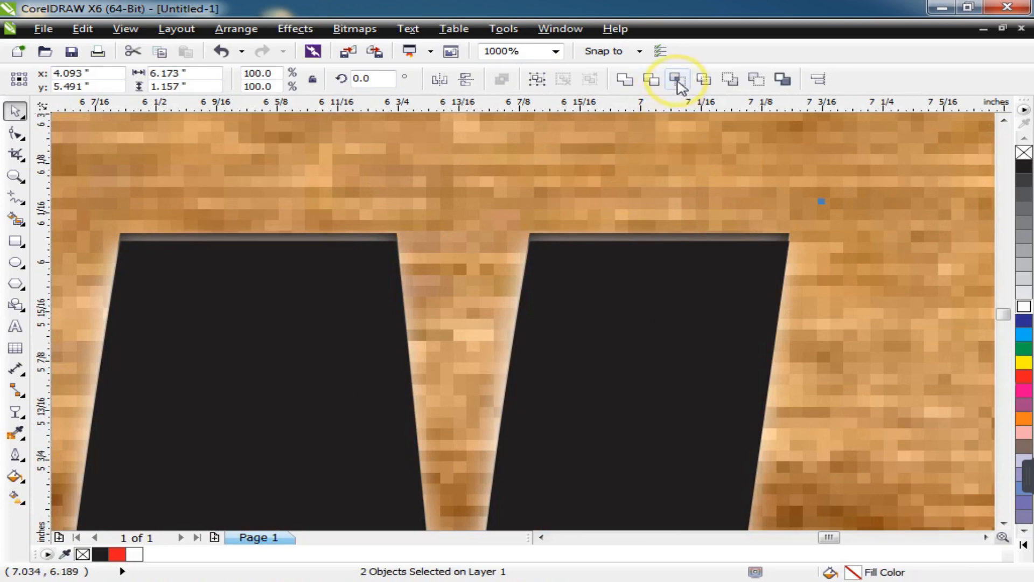
{"action": "left_click", "coordinate": [652, 80]}
{"action": "scroll", "coordinate": [616, 215], "scroll_direction": "down", "scroll_amount": 5}
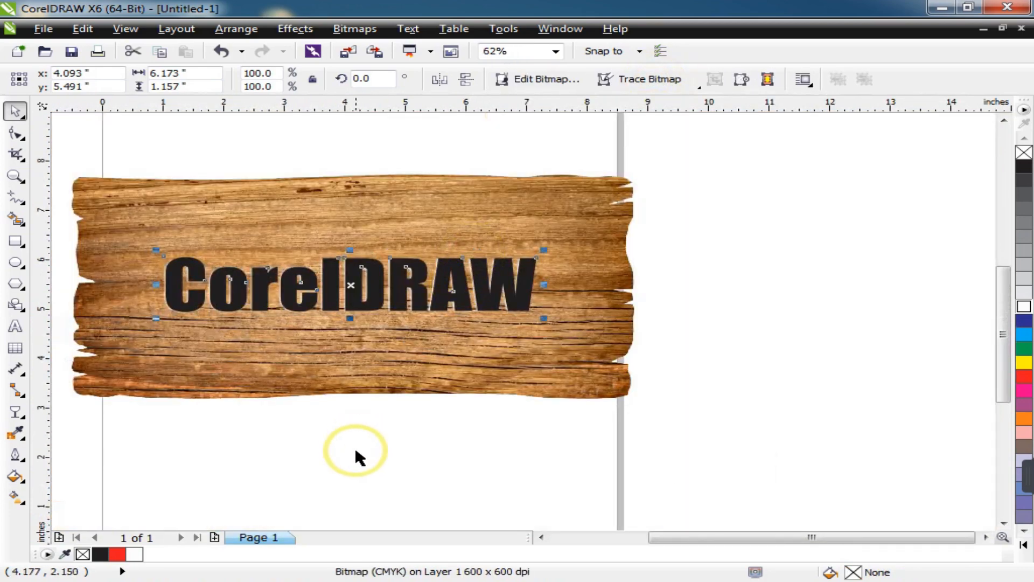
Step: Move the black lettering off the board to just below it, at about X 3.879, Y 2.098 inches
{"action": "left_click", "coordinate": [351, 288]}
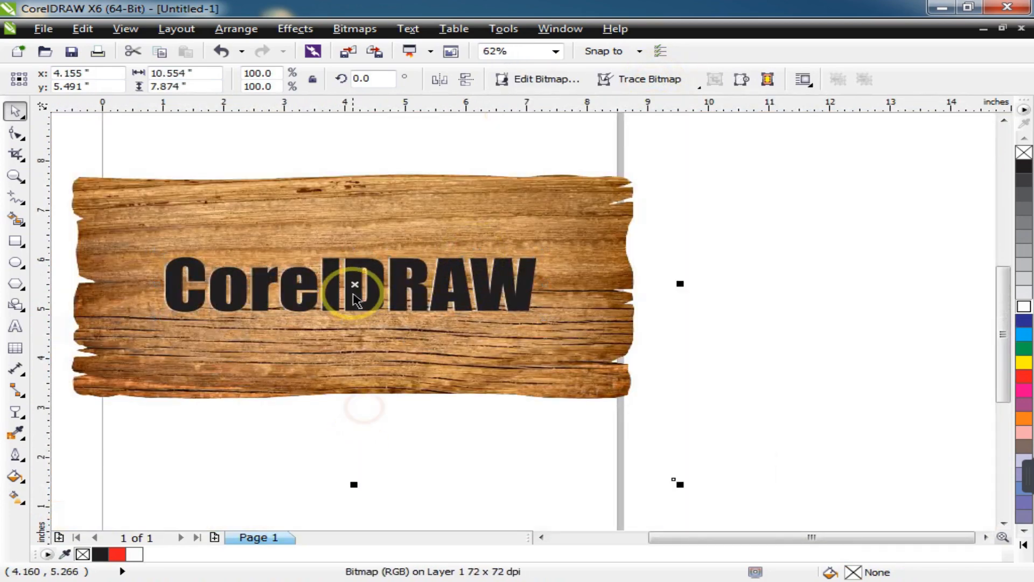
{"action": "left_click_drag", "start_coordinate": [351, 291], "coordinate": [348, 475]}
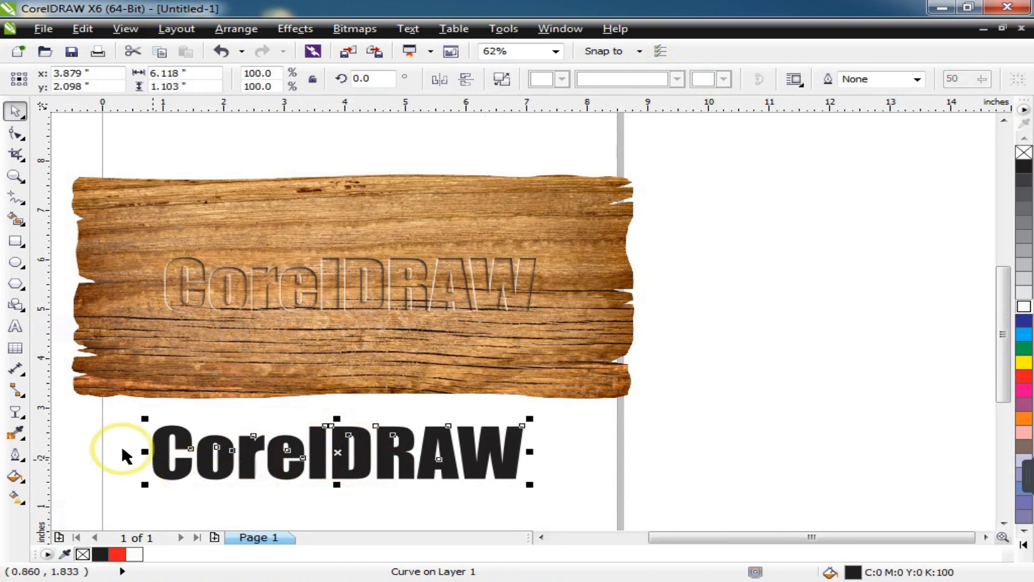
{"action": "left_click", "coordinate": [98, 409]}
{"action": "left_click", "coordinate": [179, 441]}
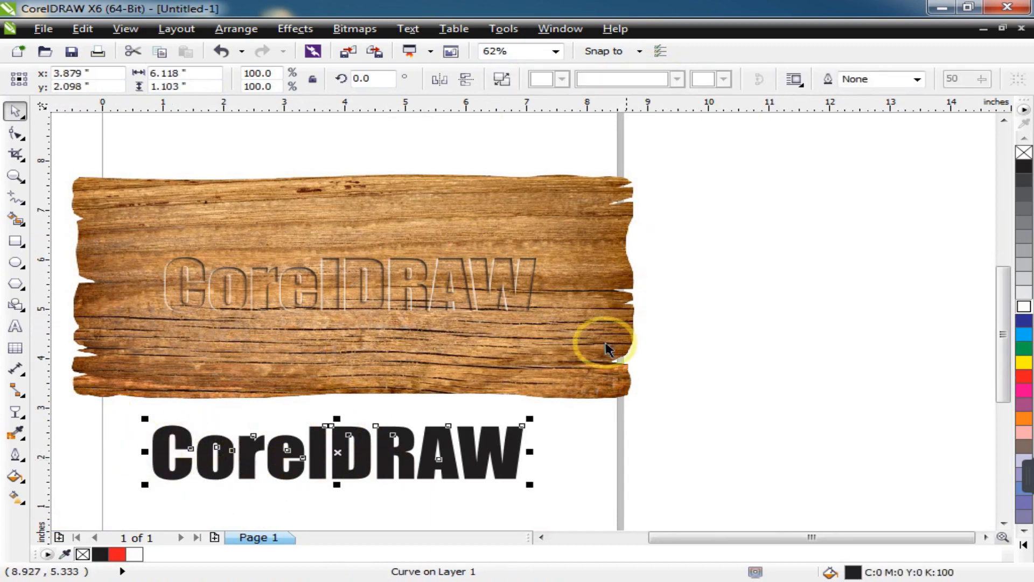
Step: Position the black lettering exactly over the engraved letters on the board, at X 4.096, Y 5.497 inches
{"action": "left_click_drag", "start_coordinate": [439, 440], "coordinate": [452, 303]}
{"action": "scroll", "coordinate": [506, 277], "scroll_direction": "up", "scroll_amount": 1}
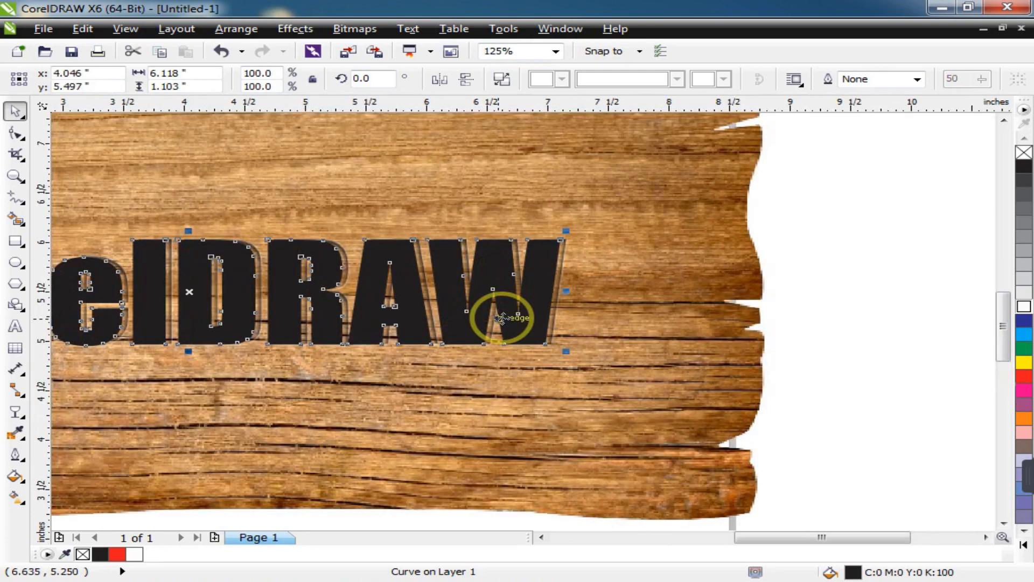
{"action": "left_click_drag", "start_coordinate": [500, 318], "coordinate": [502, 317]}
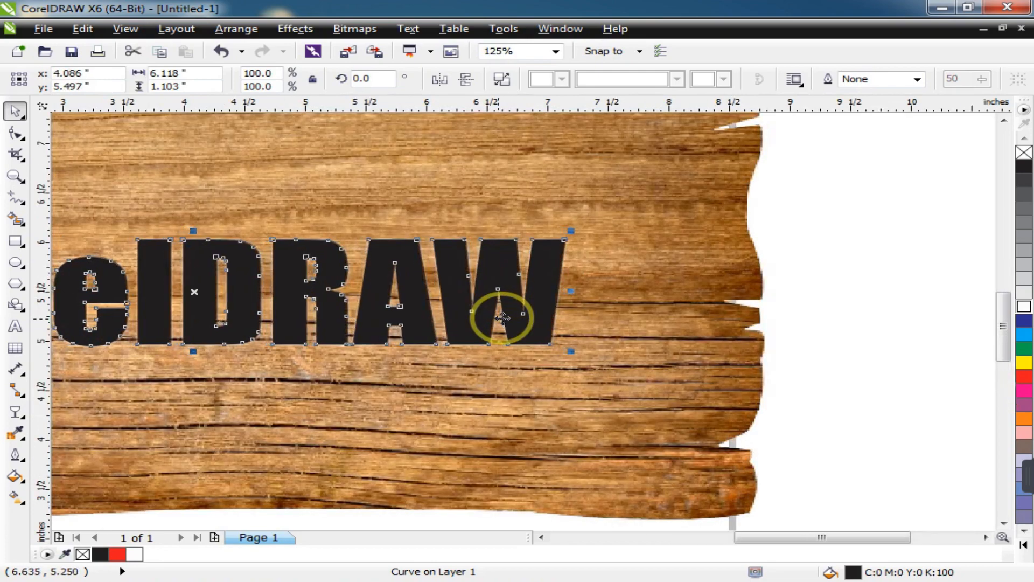
{"action": "scroll", "coordinate": [503, 316], "scroll_direction": "up", "scroll_amount": 2}
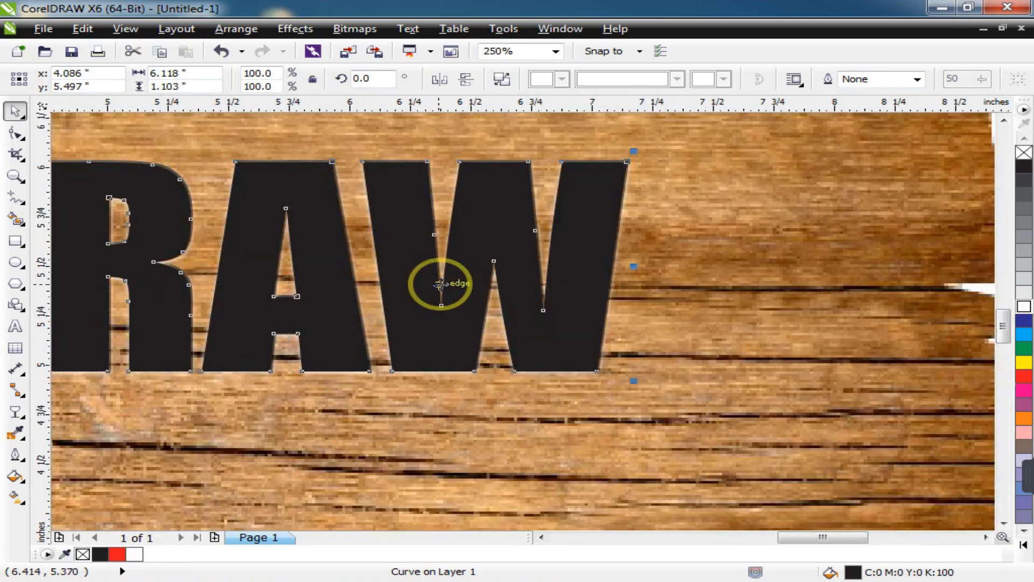
{"action": "scroll", "coordinate": [571, 161], "scroll_direction": "up", "scroll_amount": 2}
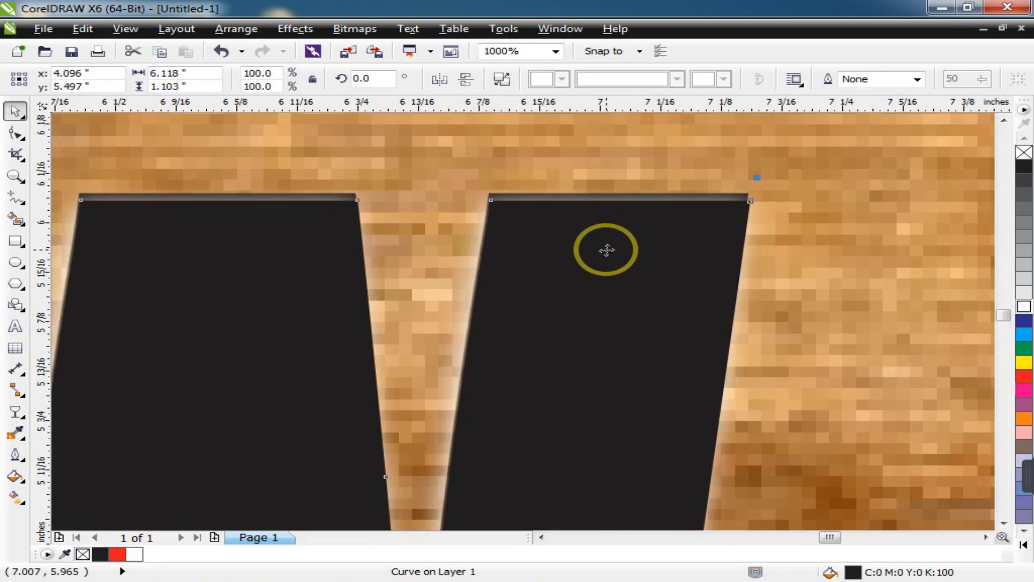
{"action": "key", "text": "Up"}
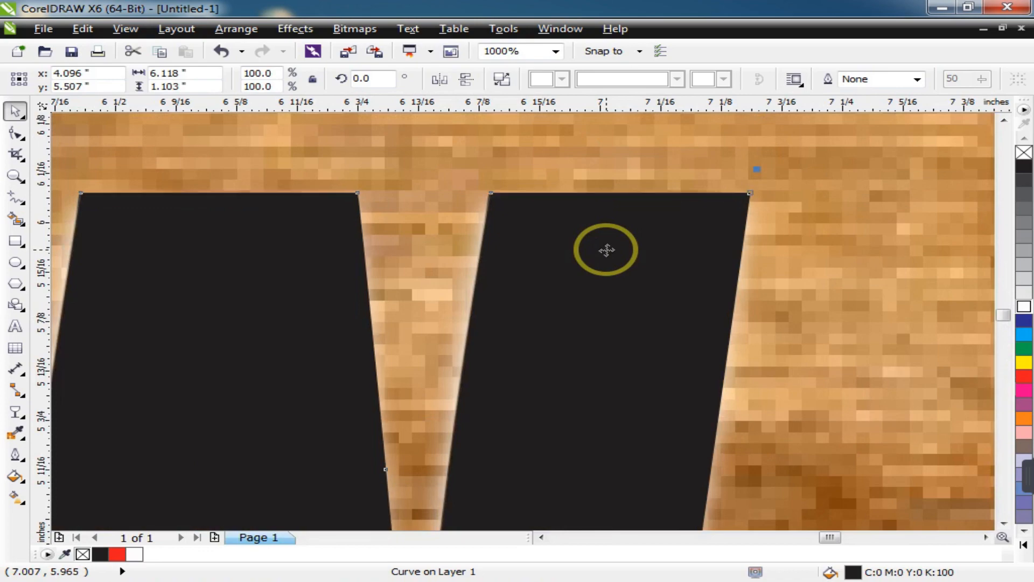
{"action": "key", "text": "Down"}
{"action": "scroll", "coordinate": [606, 250], "scroll_direction": "down", "scroll_amount": 3}
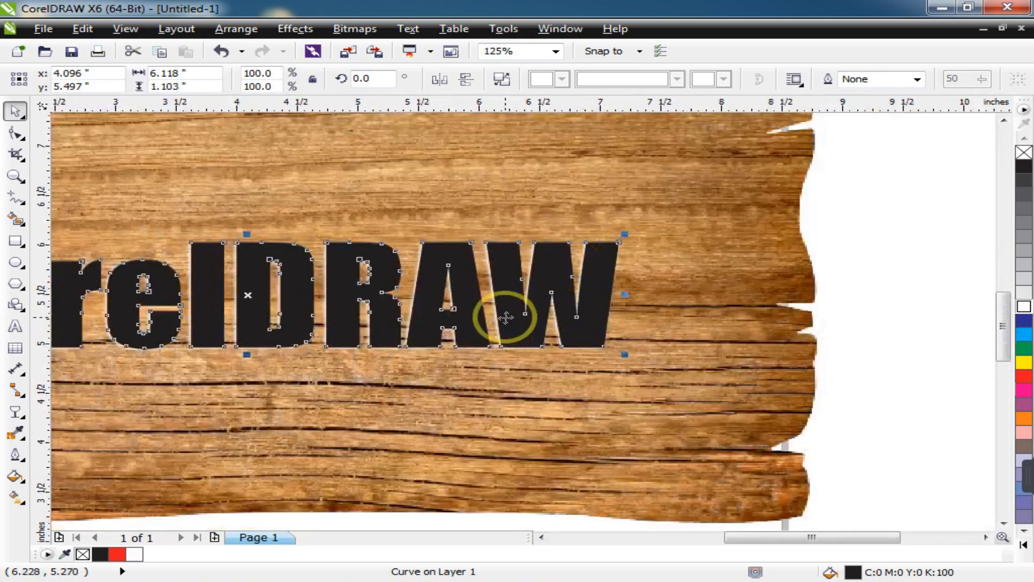
Step: Apply a linear transparency to the black lettering, fading it out from the D towards the A
{"action": "scroll", "coordinate": [505, 317], "scroll_direction": "down", "scroll_amount": 3}
{"action": "left_click", "coordinate": [16, 411]}
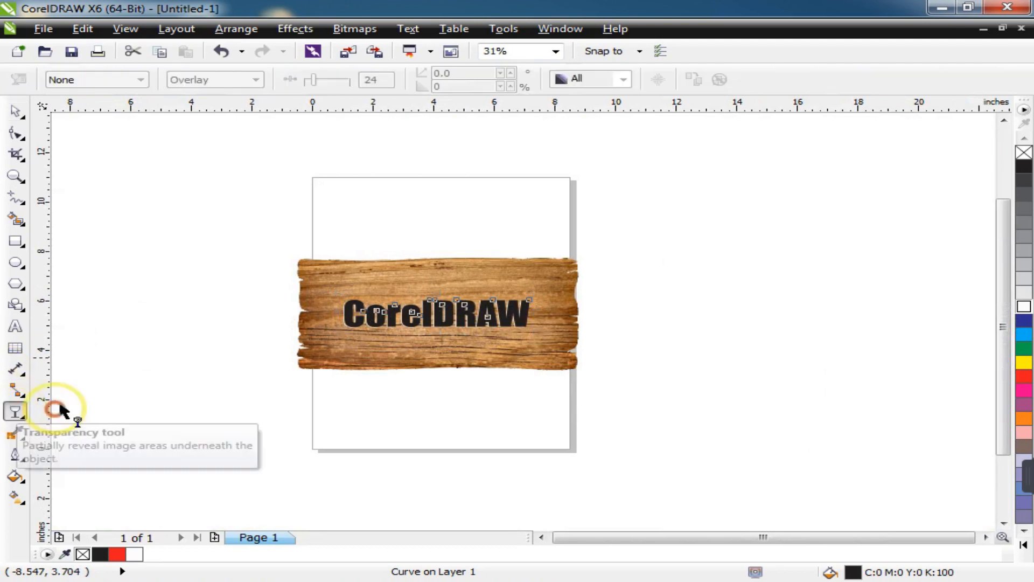
{"action": "scroll", "coordinate": [411, 323], "scroll_direction": "up", "scroll_amount": 3}
{"action": "mouse_move", "coordinate": [433, 323]}
{"action": "left_mouse_down"}
{"action": "mouse_move", "coordinate": [512, 342]}
{"action": "mouse_move", "coordinate": [623, 307]}
{"action": "left_mouse_up"}
{"action": "scroll", "coordinate": [351, 371], "scroll_direction": "down", "scroll_amount": 1}
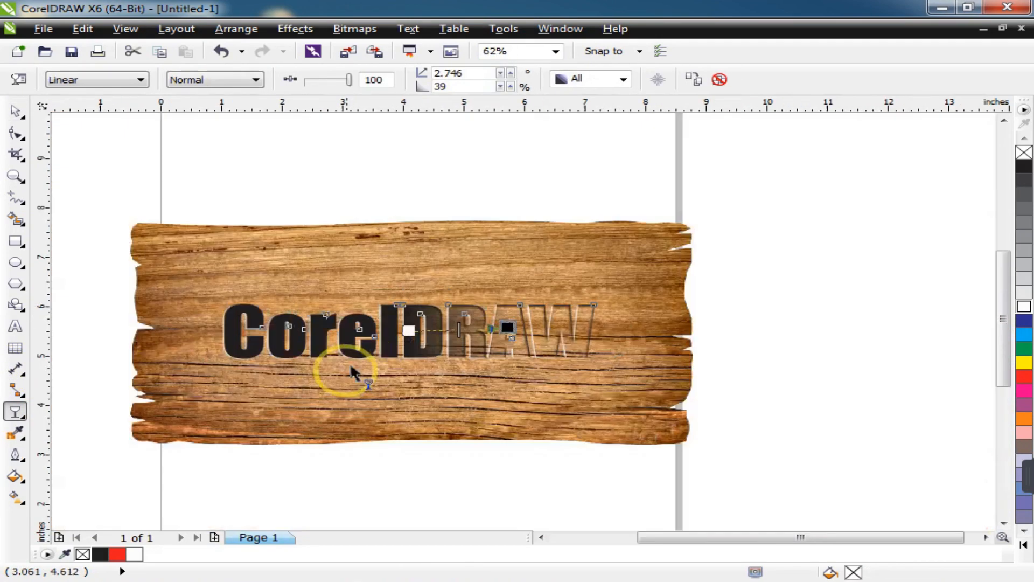
Step: Set the black lettering's transparency mode to Overlay and extend its linear fade beyond the board's right edge
{"action": "left_click", "coordinate": [220, 82]}
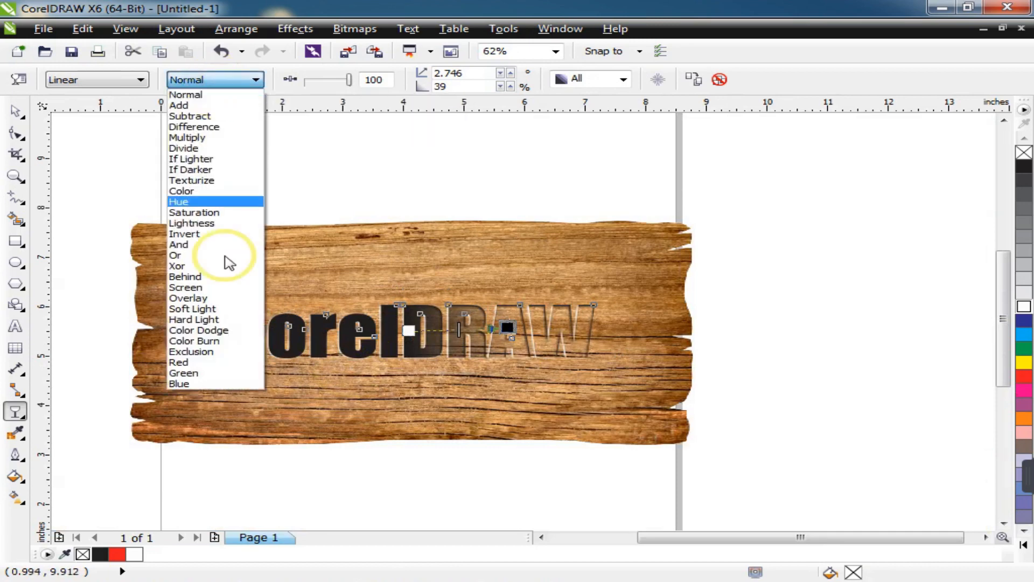
{"action": "left_click", "coordinate": [193, 298]}
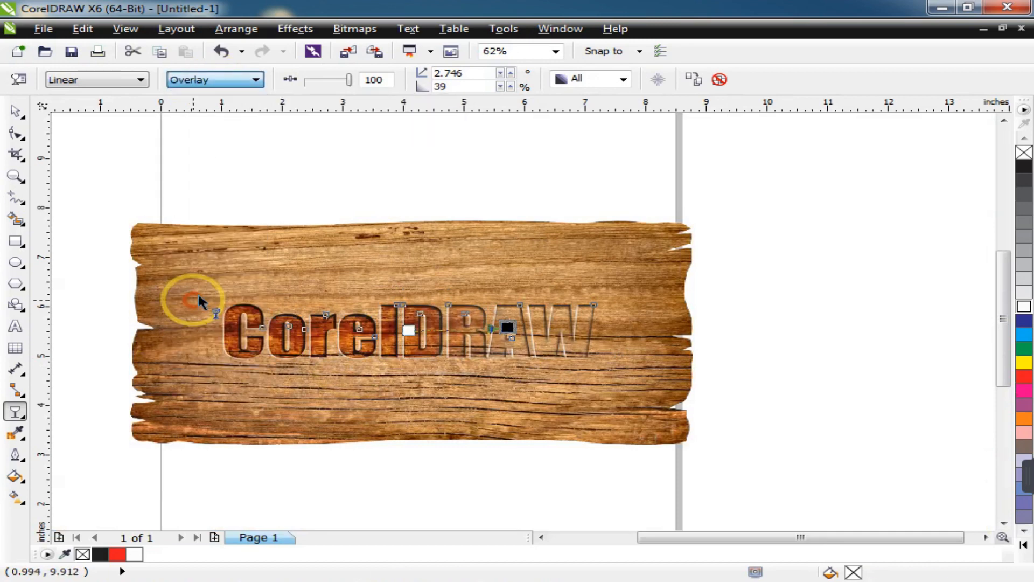
{"action": "left_click_drag", "start_coordinate": [509, 330], "coordinate": [732, 330]}
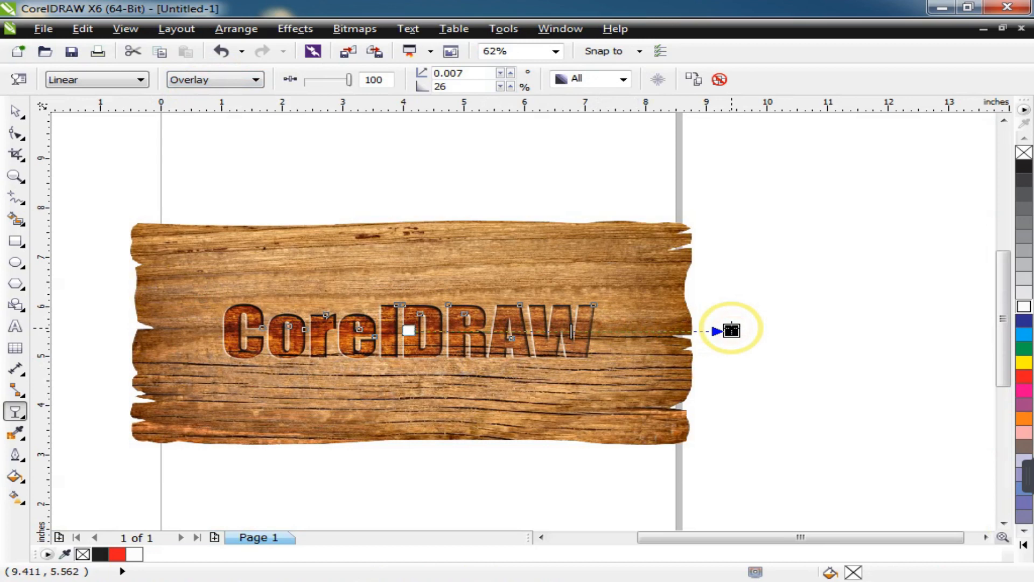
{"action": "key", "text": "space"}
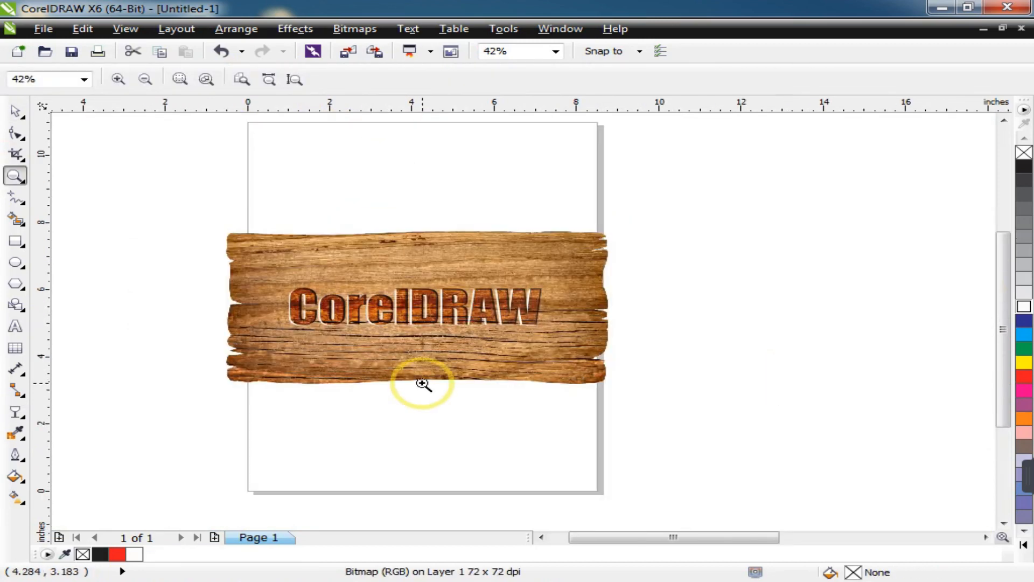
Step: Move the light wood square off the dark board into the empty space between the two boards, at X 15.061 inches
{"action": "right_click", "coordinate": [422, 383]}
{"action": "key", "text": "space"}
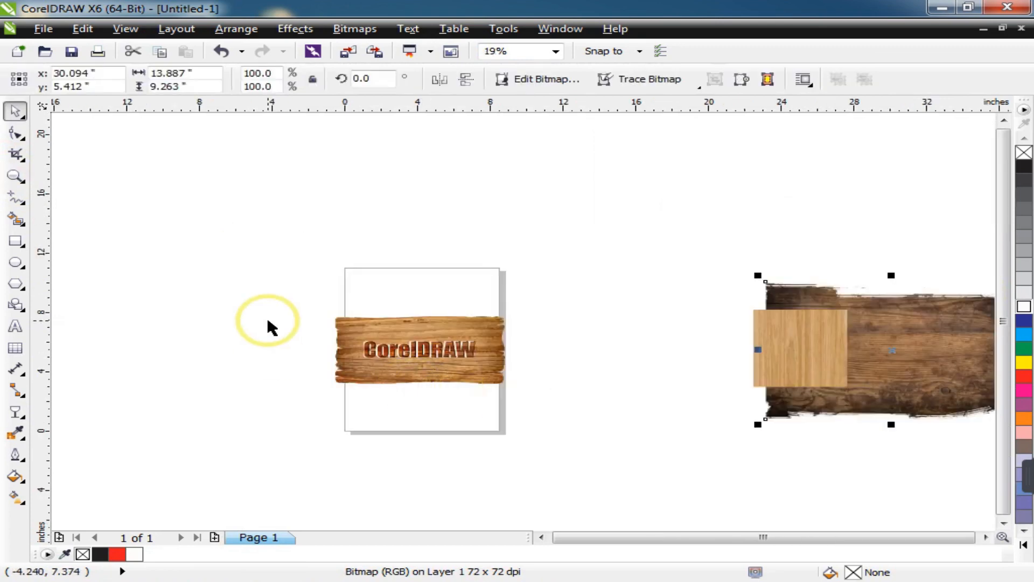
{"action": "scroll", "coordinate": [356, 333], "scroll_direction": "up", "scroll_amount": 2}
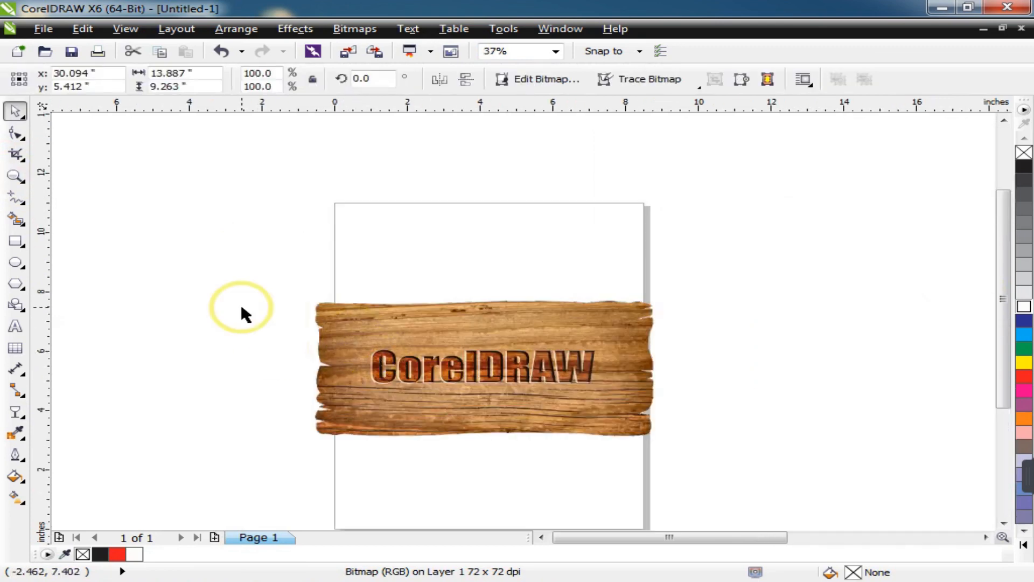
{"action": "scroll", "coordinate": [242, 307], "scroll_direction": "down", "scroll_amount": 2}
{"action": "left_click", "coordinate": [745, 331]}
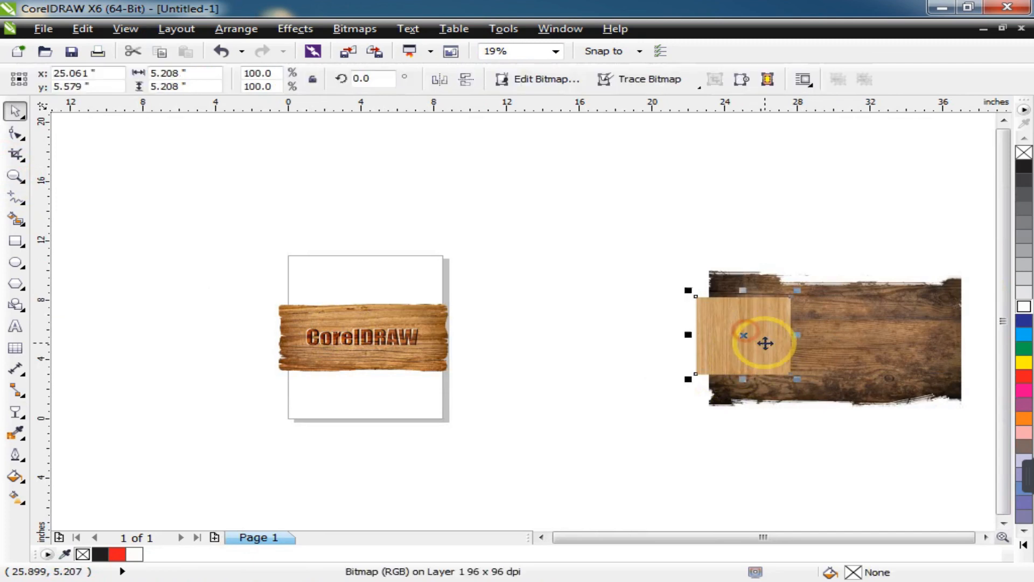
{"action": "left_click_drag", "start_coordinate": [756, 338], "coordinate": [575, 336]}
Step: Place the dark wooden board below the engraved board and scale it proportionally to about 8.442 × 5.631 inches
{"action": "left_click", "coordinate": [891, 381]}
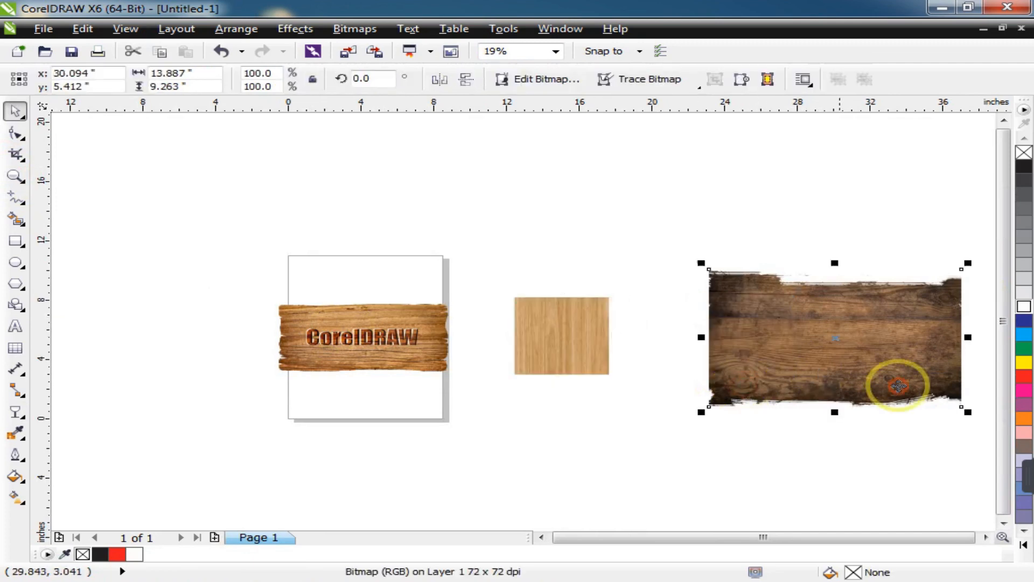
{"action": "left_click_drag", "start_coordinate": [974, 419], "coordinate": [894, 425]}
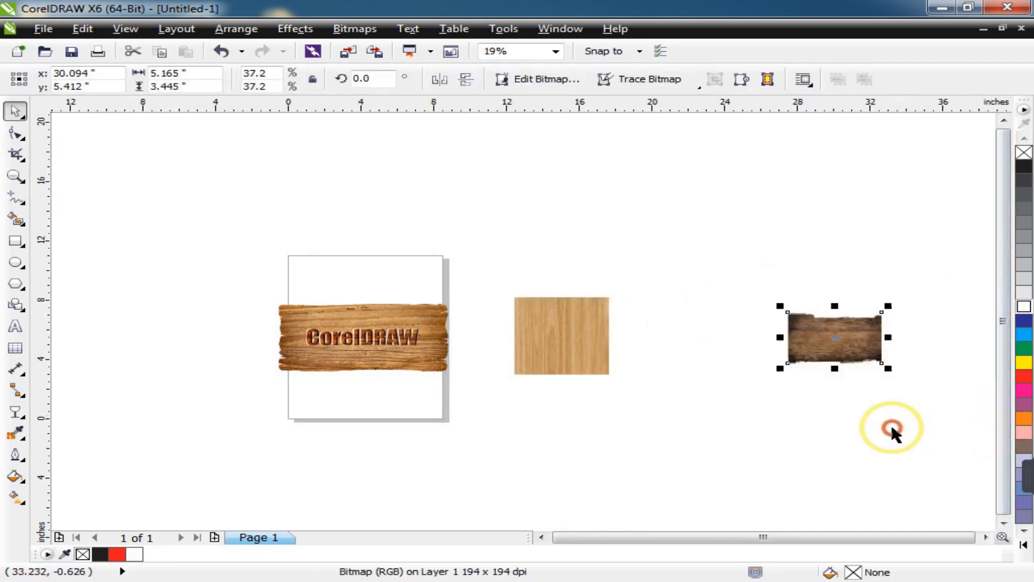
{"action": "left_click_drag", "start_coordinate": [819, 337], "coordinate": [341, 409]}
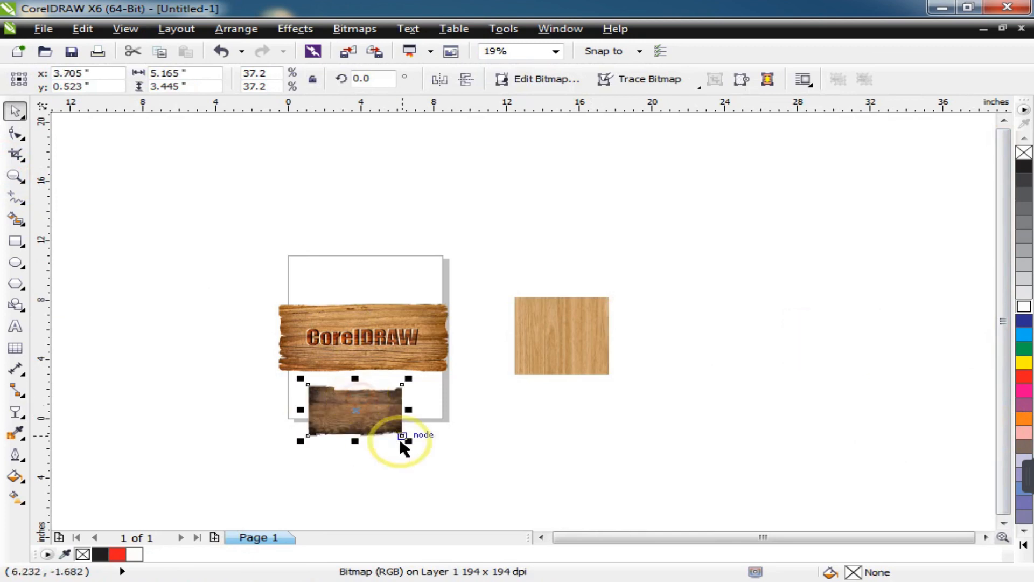
{"action": "left_click_drag", "start_coordinate": [408, 440], "coordinate": [462, 469]}
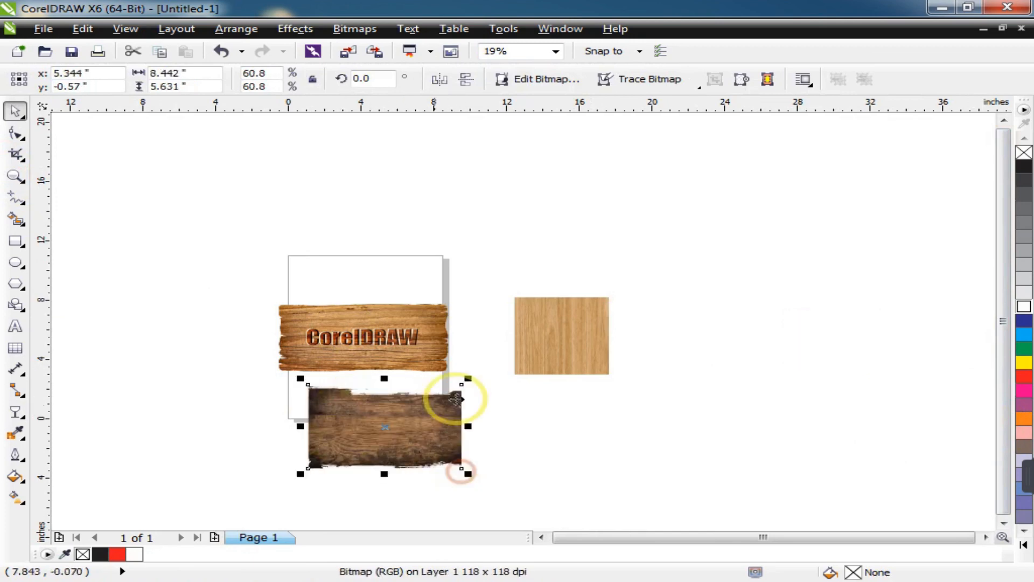
Step: Rotate the light wood square by 90 degrees, stretch it into a wide panel and place it above the engraved board
{"action": "left_click", "coordinate": [546, 324]}
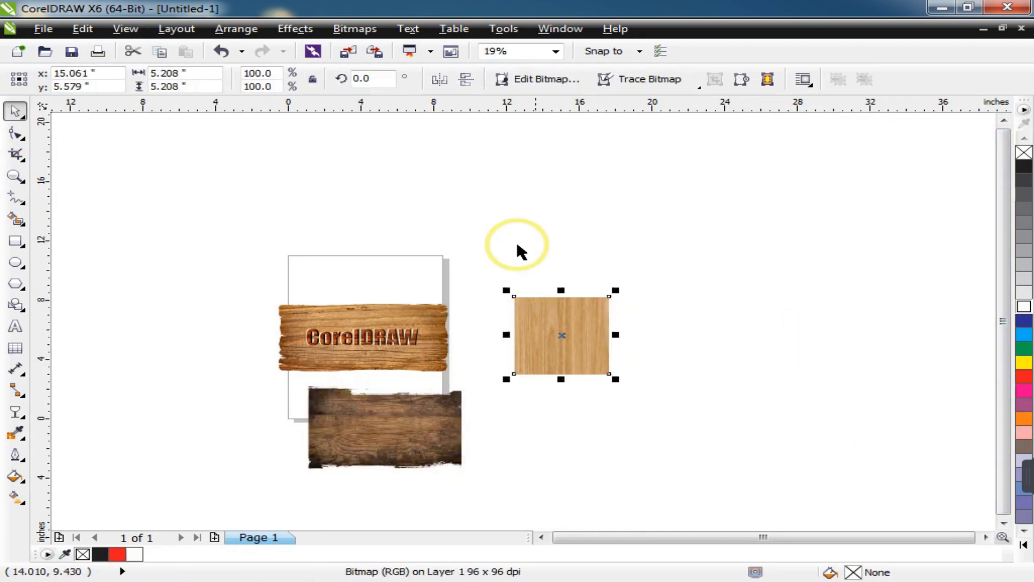
{"action": "left_click", "coordinate": [375, 80]}
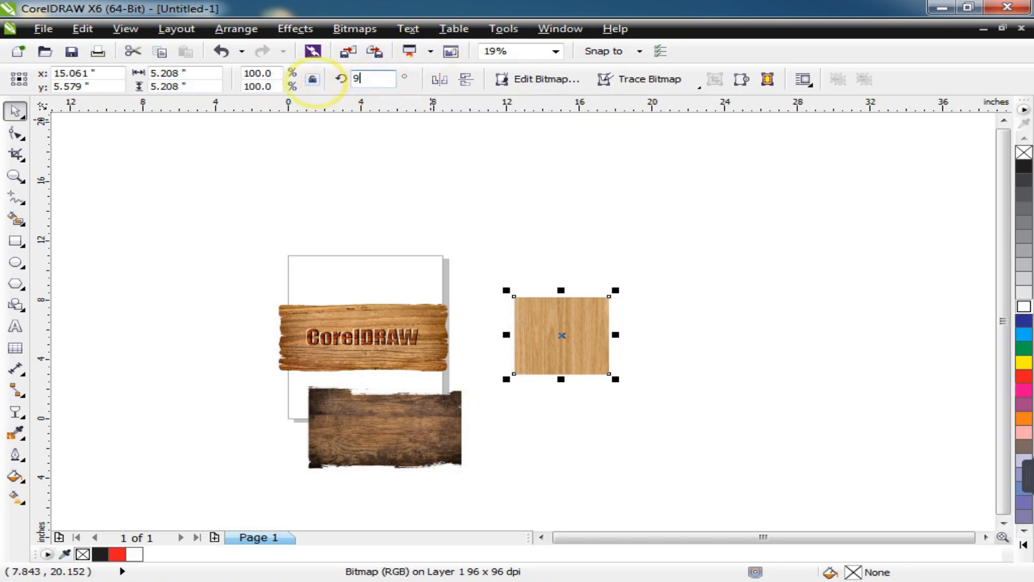
{"action": "key", "text": "Return"}
{"action": "left_click_drag", "start_coordinate": [613, 334], "coordinate": [646, 342]}
{"action": "left_click_drag", "start_coordinate": [557, 333], "coordinate": [358, 253]}
Step: Place a copy of the engraved lettering group on the light wood panel, enlarged to span most of its width and centered
{"action": "key", "text": "z"}
{"action": "left_click_drag", "start_coordinate": [245, 196], "coordinate": [553, 404]}
{"action": "left_click", "coordinate": [456, 398]}
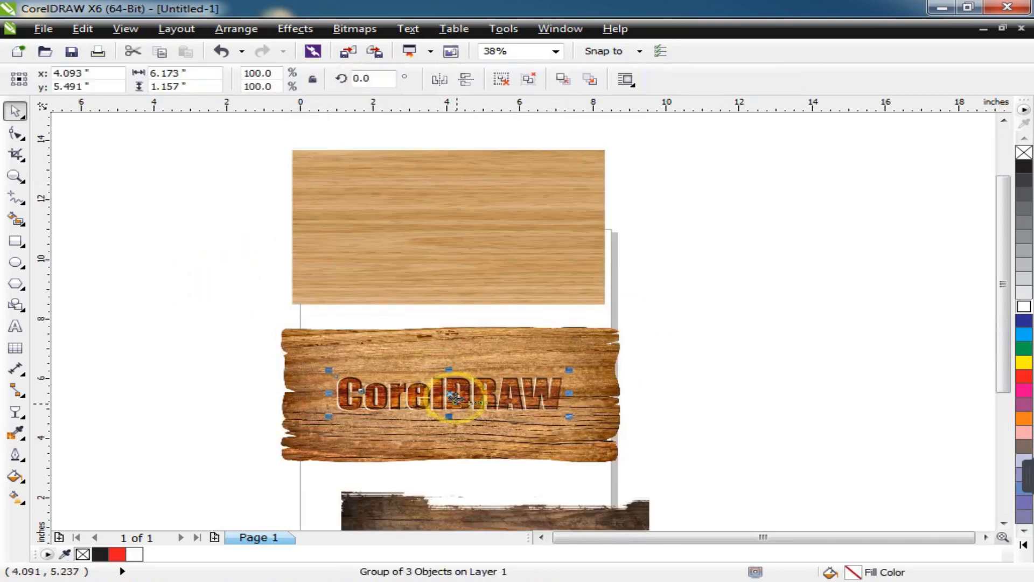
{"action": "left_click_drag", "start_coordinate": [455, 394], "coordinate": [447, 226]}
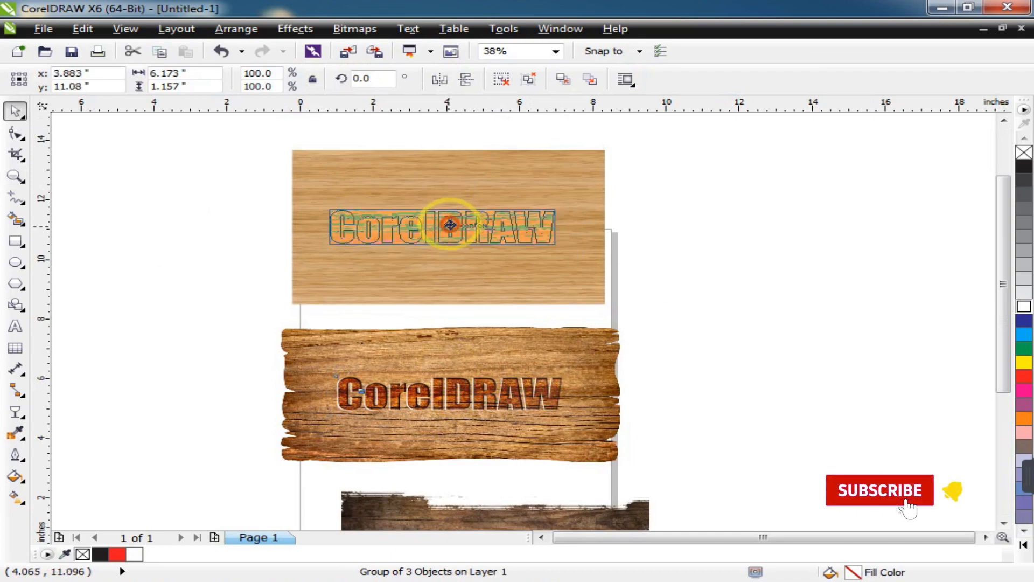
{"action": "key", "text": "z"}
{"action": "left_click_drag", "start_coordinate": [231, 138], "coordinate": [737, 380]}
{"action": "left_click_drag", "start_coordinate": [468, 299], "coordinate": [484, 296]}
{"action": "scroll", "coordinate": [248, 294], "scroll_direction": "down", "scroll_amount": 2}
{"action": "left_click", "coordinate": [210, 336]}
Step: Place a copy of the enlarged engraved lettering across the middle of the dark wooden board
{"action": "key", "text": "F2"}
{"action": "left_click_drag", "start_coordinate": [202, 244], "coordinate": [561, 531]}
{"action": "left_click_drag", "start_coordinate": [452, 191], "coordinate": [474, 411]}
Step: Examine the engraved lettering on the dark, medium and light wood boards, both close up and as a whole
{"action": "key", "text": "F2"}
{"action": "left_click_drag", "start_coordinate": [312, 340], "coordinate": [638, 496]}
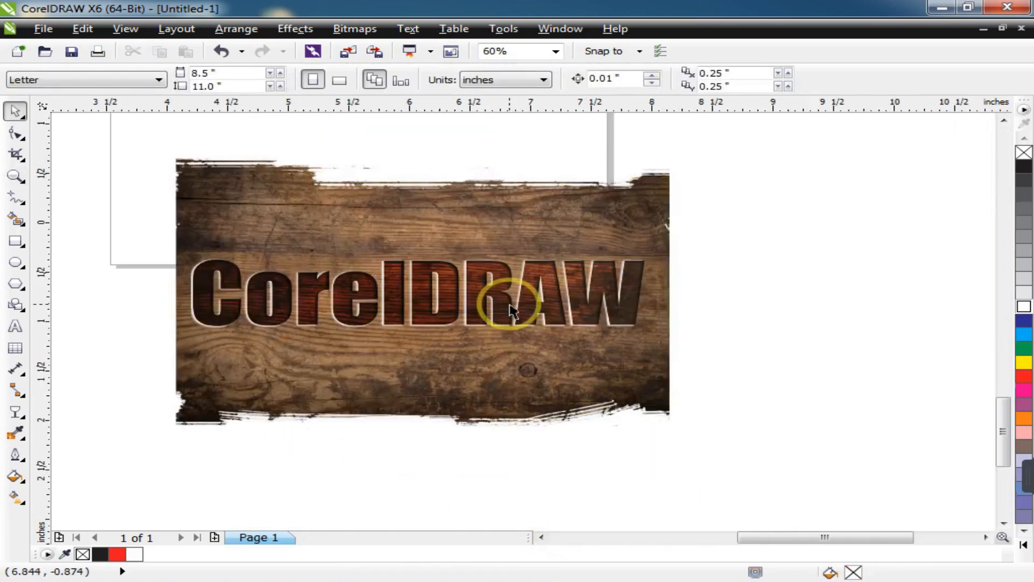
{"action": "scroll", "coordinate": [512, 298], "scroll_direction": "up", "scroll_amount": 2}
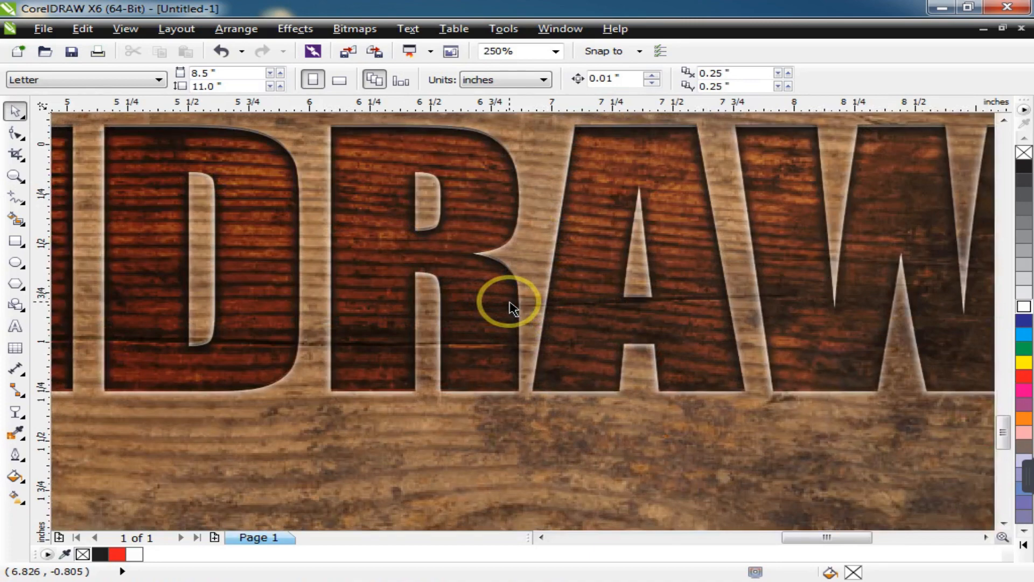
{"action": "scroll", "coordinate": [503, 300], "scroll_direction": "down", "scroll_amount": 2}
{"action": "scroll", "coordinate": [487, 275], "scroll_direction": "up", "scroll_amount": 3}
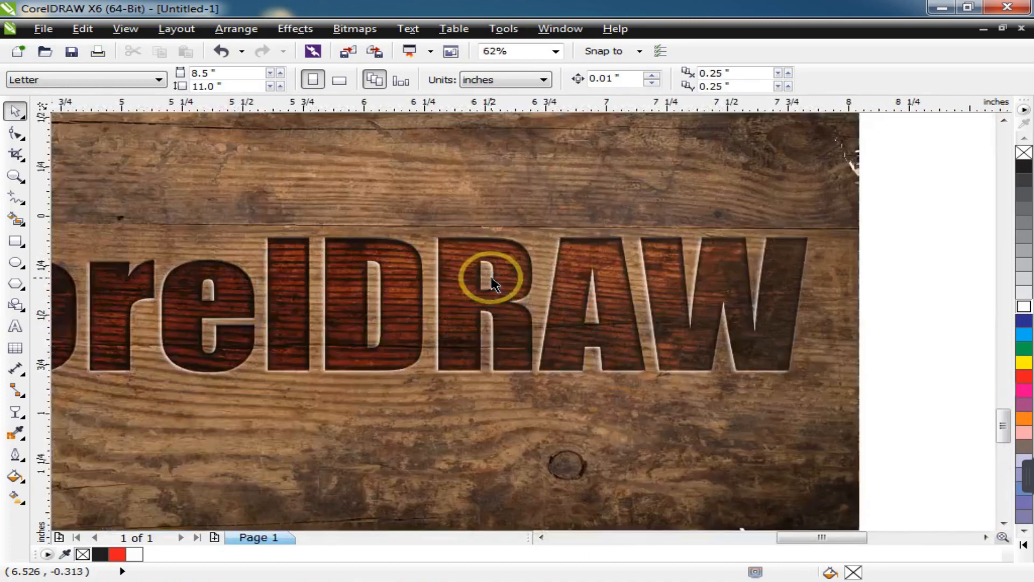
{"action": "scroll", "coordinate": [487, 277], "scroll_direction": "down", "scroll_amount": 5}
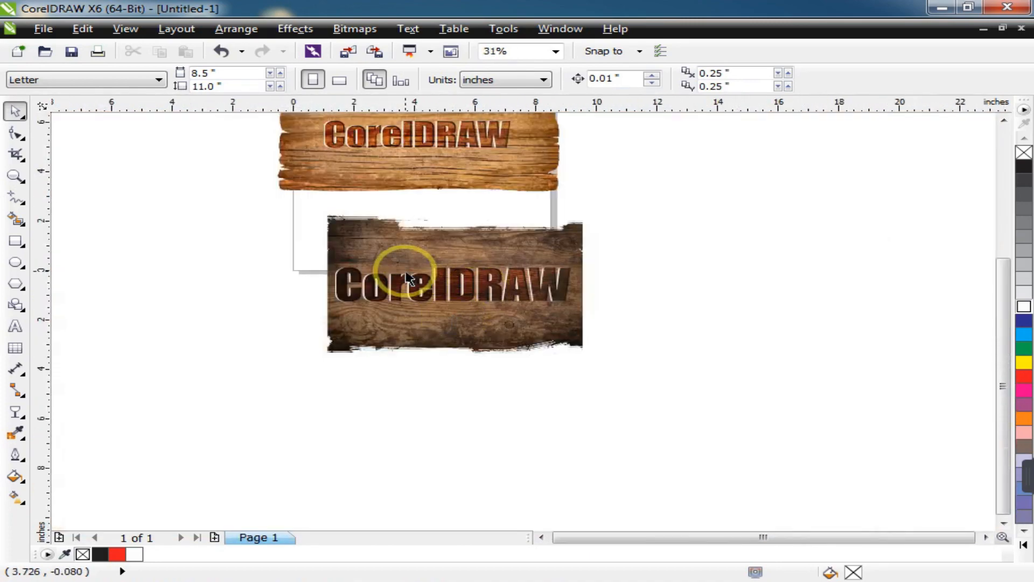
{"action": "scroll", "coordinate": [387, 163], "scroll_direction": "up", "scroll_amount": 5}
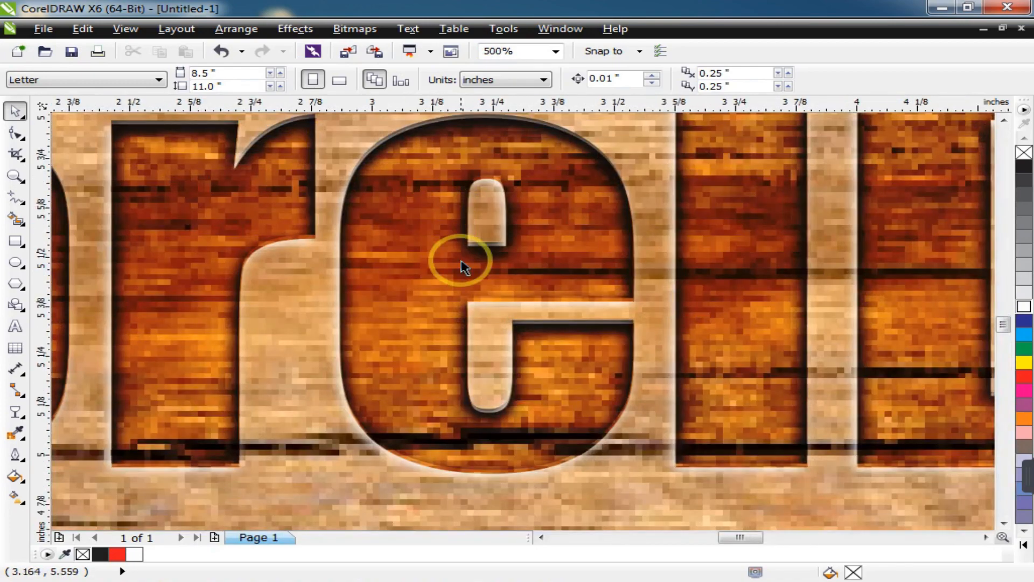
{"action": "scroll", "coordinate": [462, 266], "scroll_direction": "down", "scroll_amount": 1}
{"action": "scroll", "coordinate": [462, 266], "scroll_direction": "down", "scroll_amount": 3}
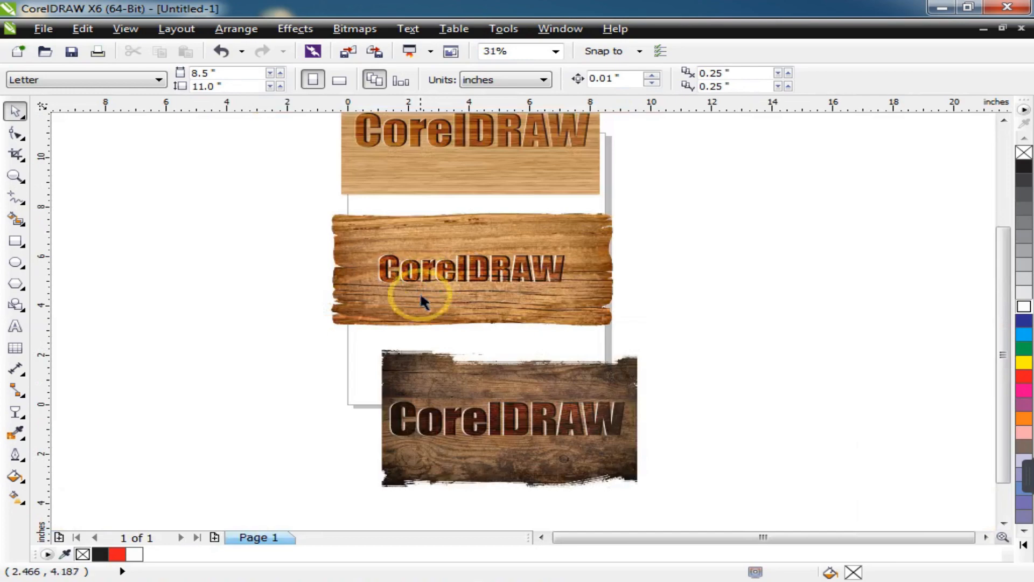
{"action": "scroll", "coordinate": [436, 204], "scroll_direction": "down", "scroll_amount": 1}
{"action": "scroll", "coordinate": [447, 151], "scroll_direction": "up", "scroll_amount": 3}
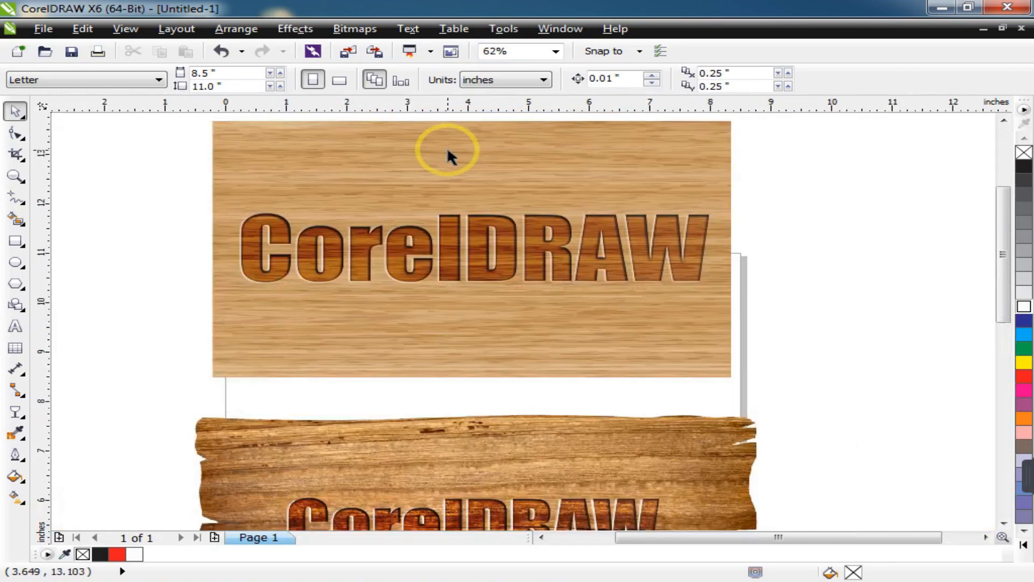
{"action": "scroll", "coordinate": [406, 286], "scroll_direction": "down", "scroll_amount": 4}
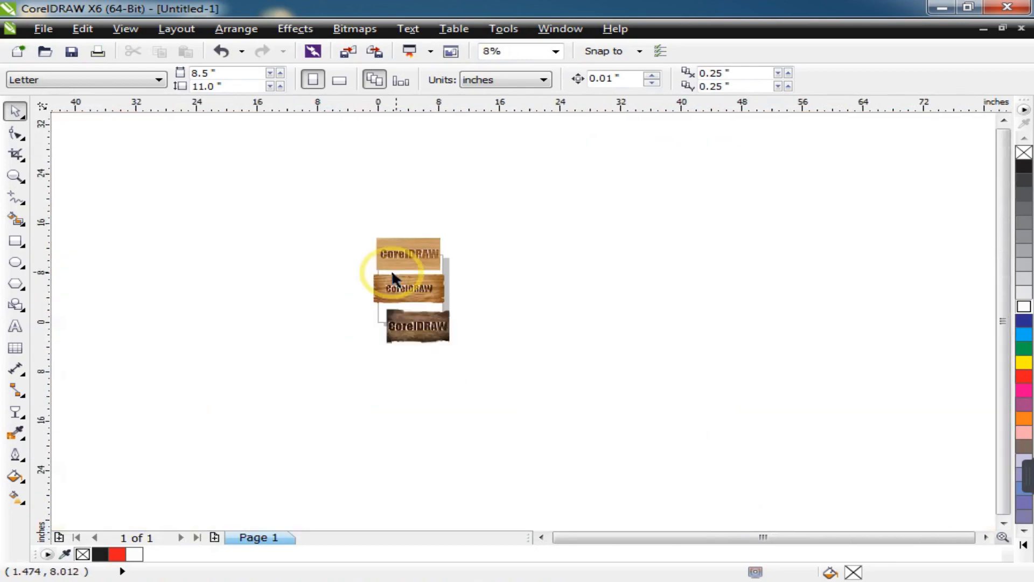
{"action": "key", "text": "z"}
{"action": "left_click_drag", "start_coordinate": [358, 226], "coordinate": [483, 339]}
{"action": "left_click_drag", "start_coordinate": [333, 284], "coordinate": [651, 415]}
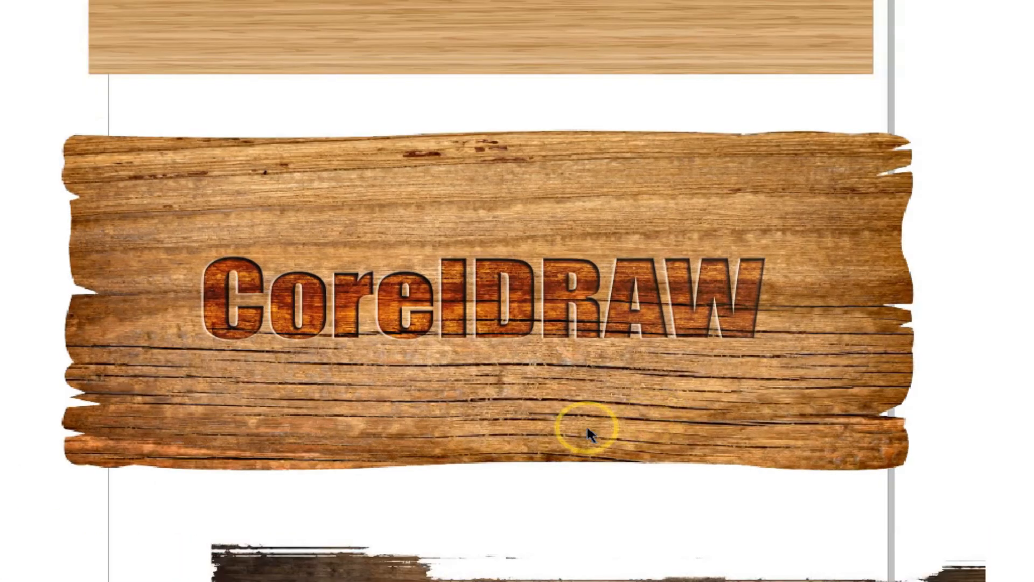